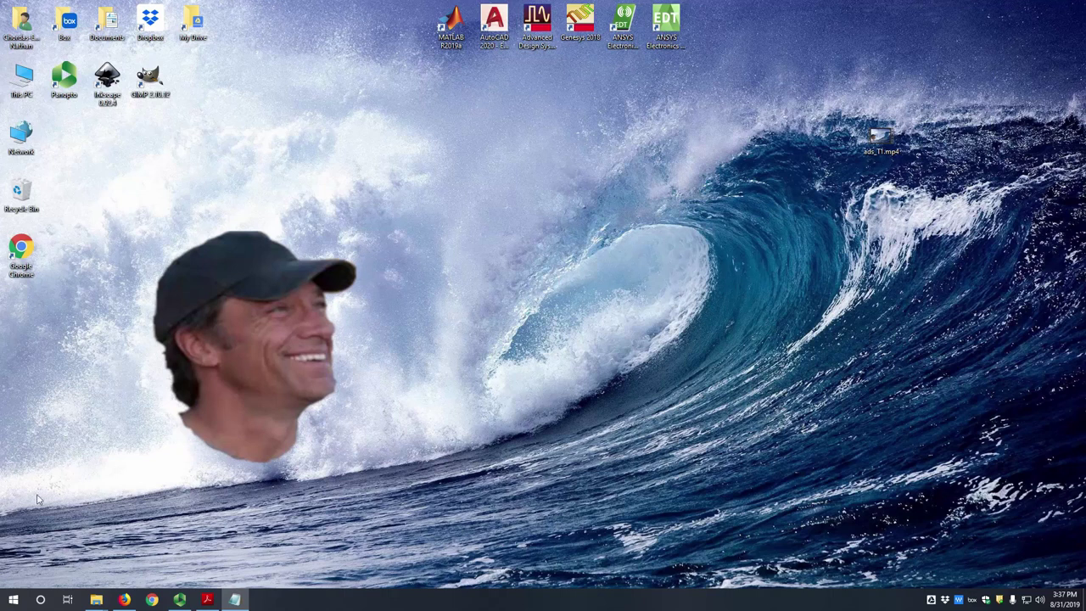
# Step: Expand the Advanced Design System 2020 group in the Start menu's app list and launch ADS 2020
pyautogui.click(14, 599)
pyautogui.scroll(-2, 127, 424)
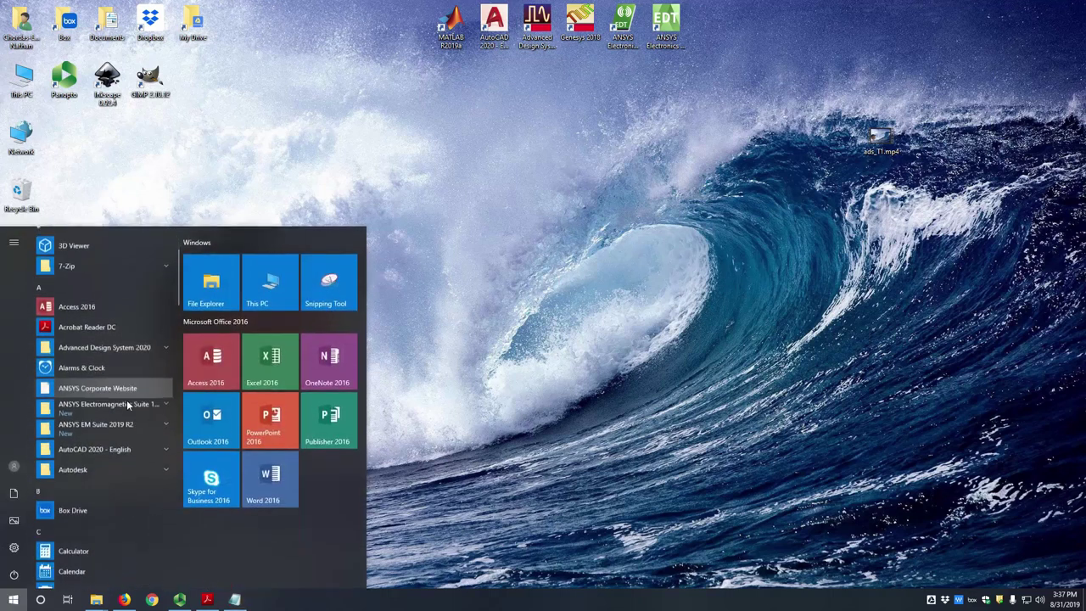
pyautogui.click(117, 307)
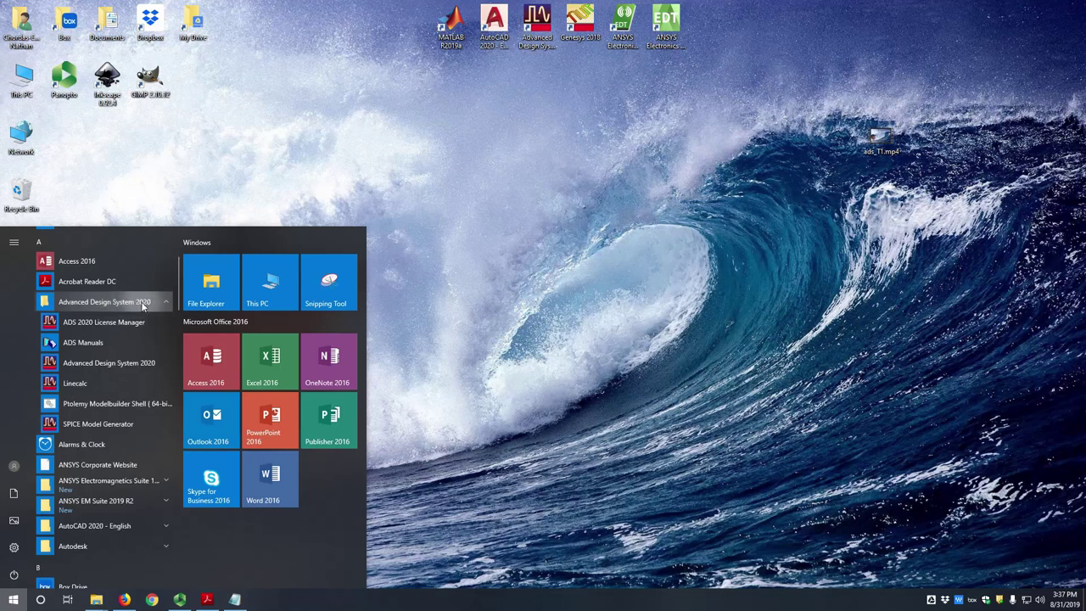
pyautogui.click(108, 363)
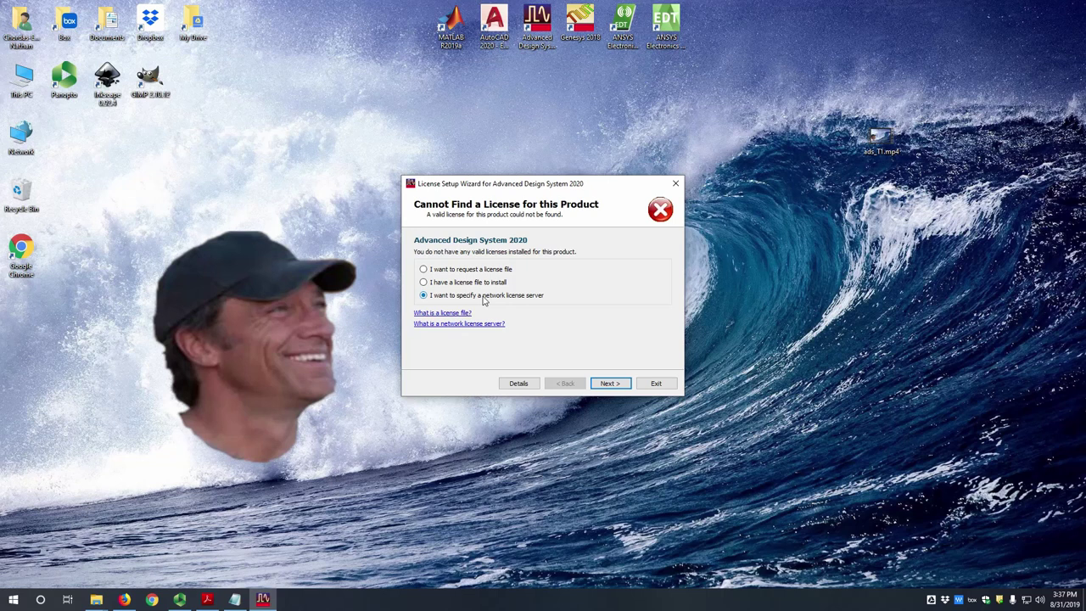
# Step: License ADS from a network license server by pasting in the server address and finishing the wizard
pyautogui.click(610, 383)
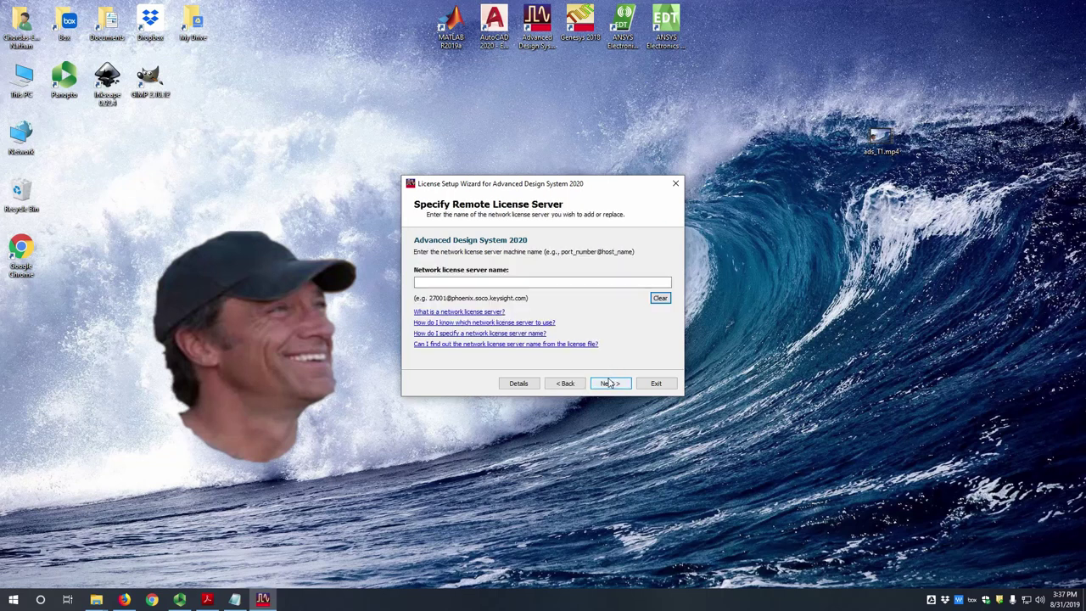
pyautogui.click(499, 282)
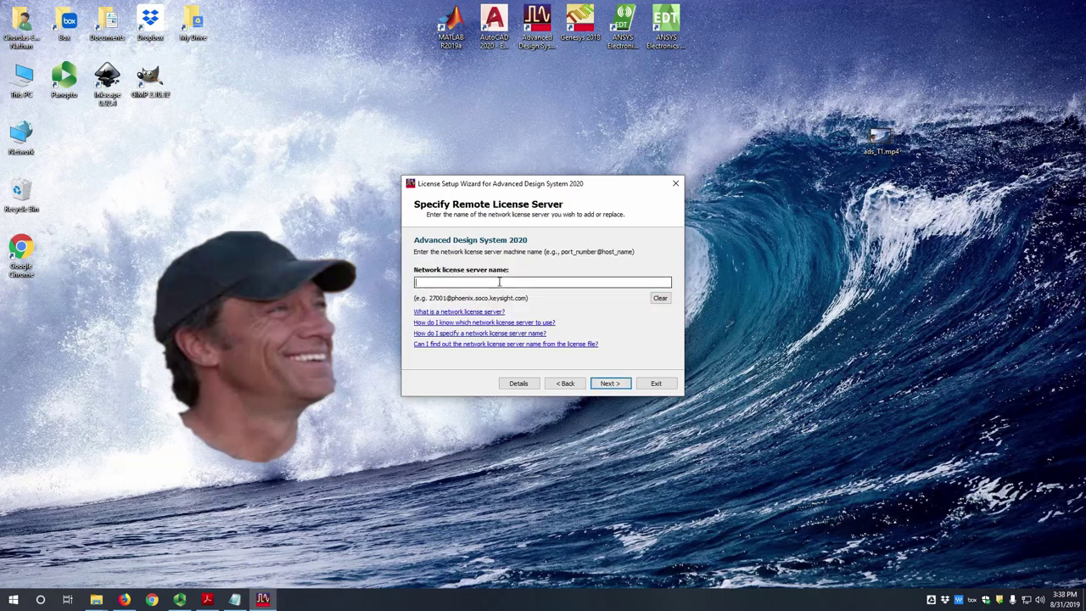
pyautogui.hotkey('ctrl', 'v')
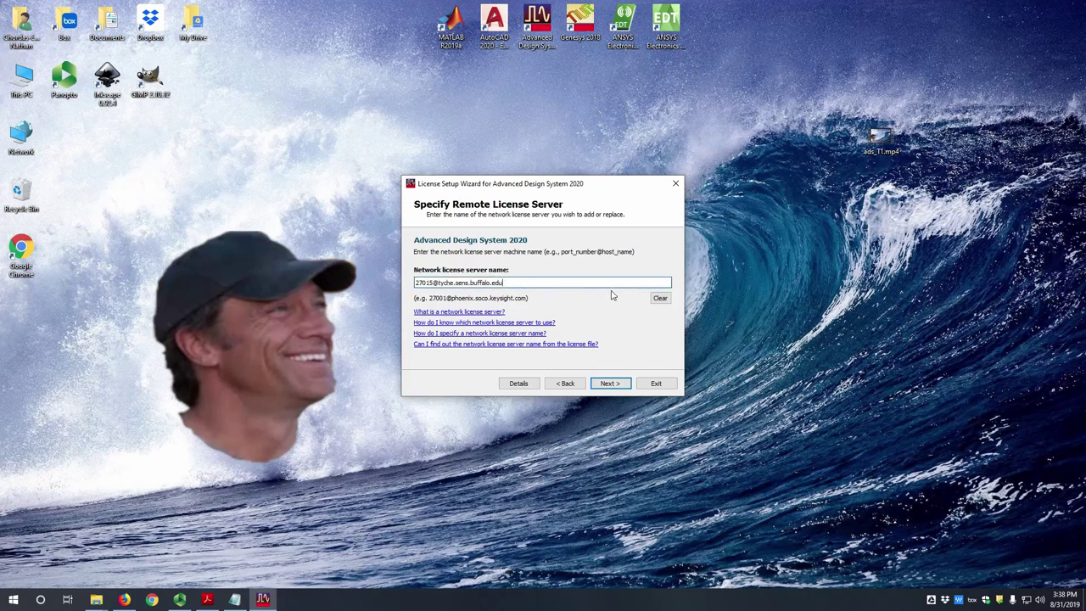
pyautogui.click(611, 382)
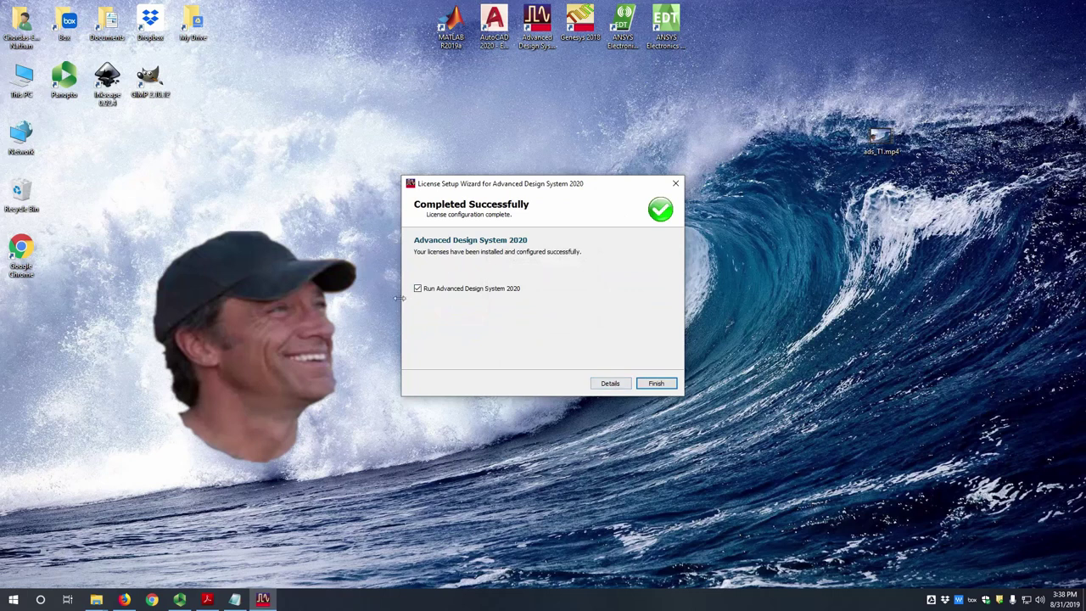
pyautogui.click(655, 387)
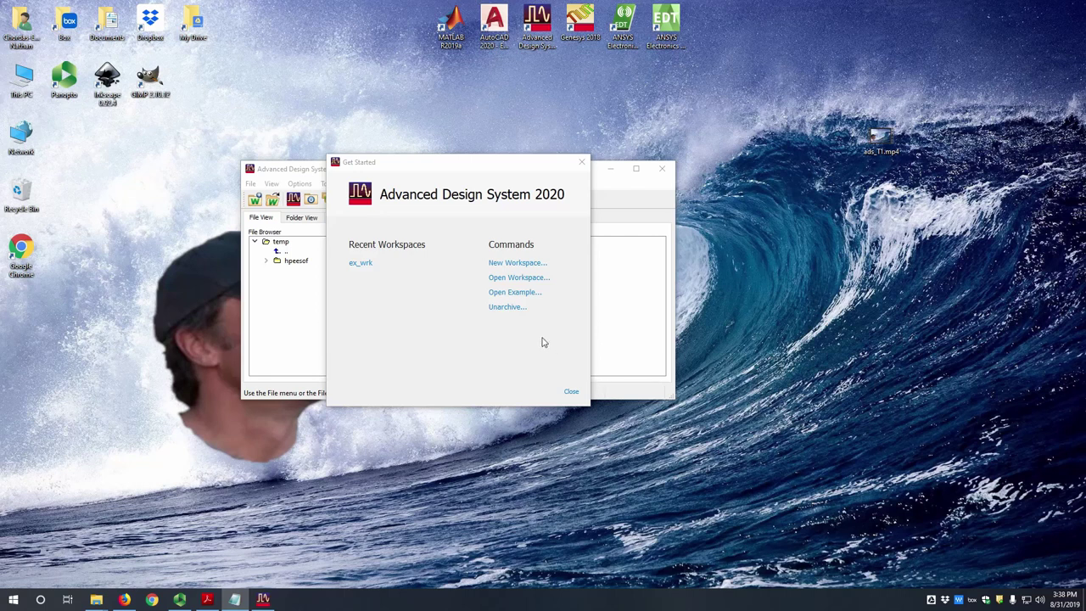
# Step: Create a workspace named example_wrk in the Desktop folder
pyautogui.click(525, 268)
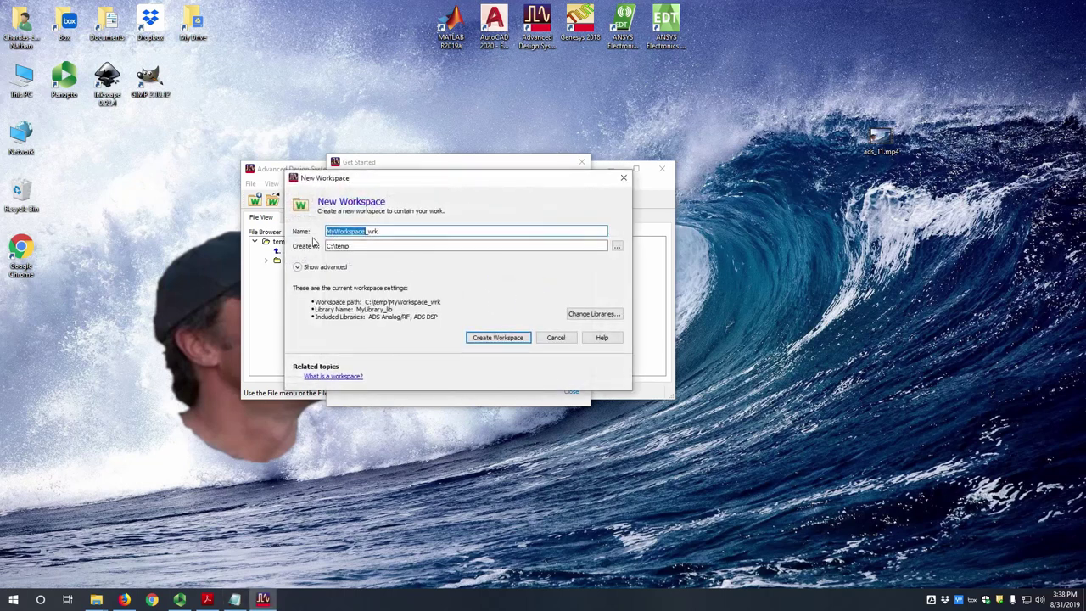
pyautogui.write('exam')
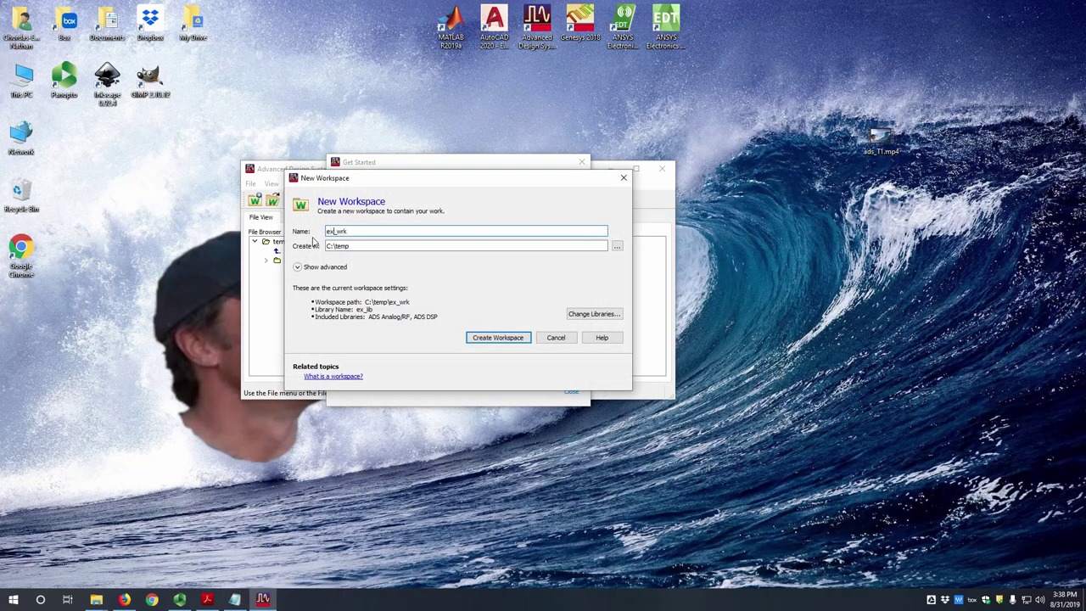
pyautogui.write('ple')
pyautogui.click(617, 246)
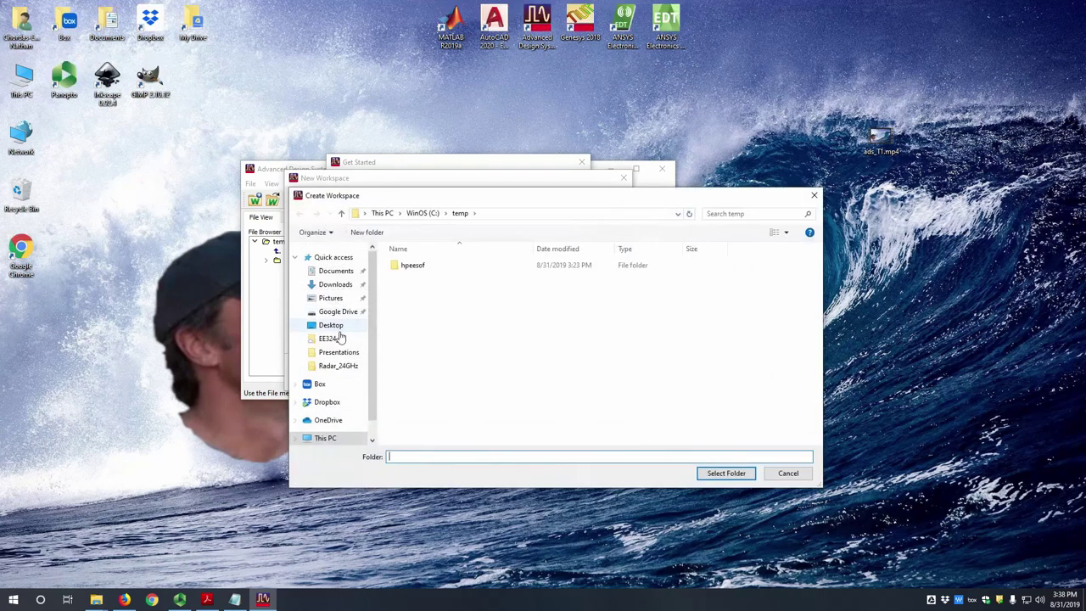
pyautogui.click(331, 325)
pyautogui.click(726, 473)
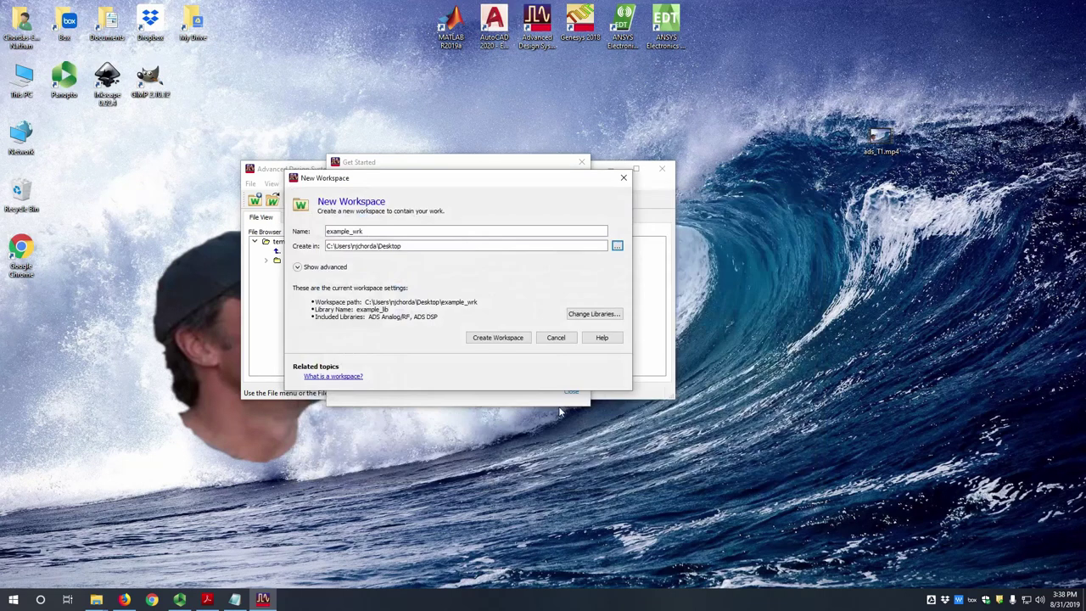
pyautogui.click(500, 338)
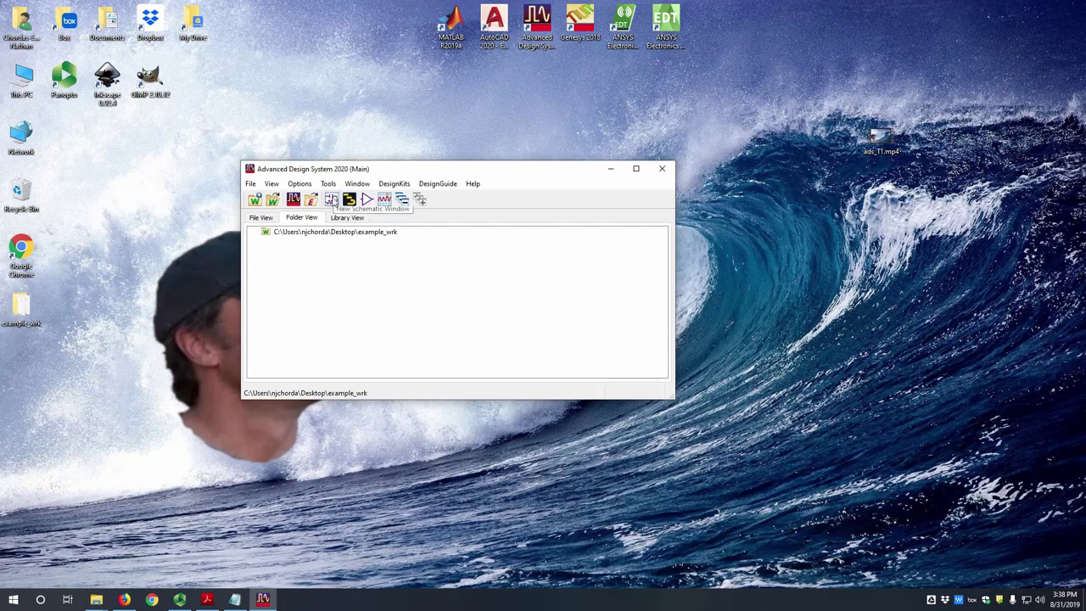
# Step: Create the cell_1 schematic and keep the Basic Components part palette
pyautogui.click(332, 200)
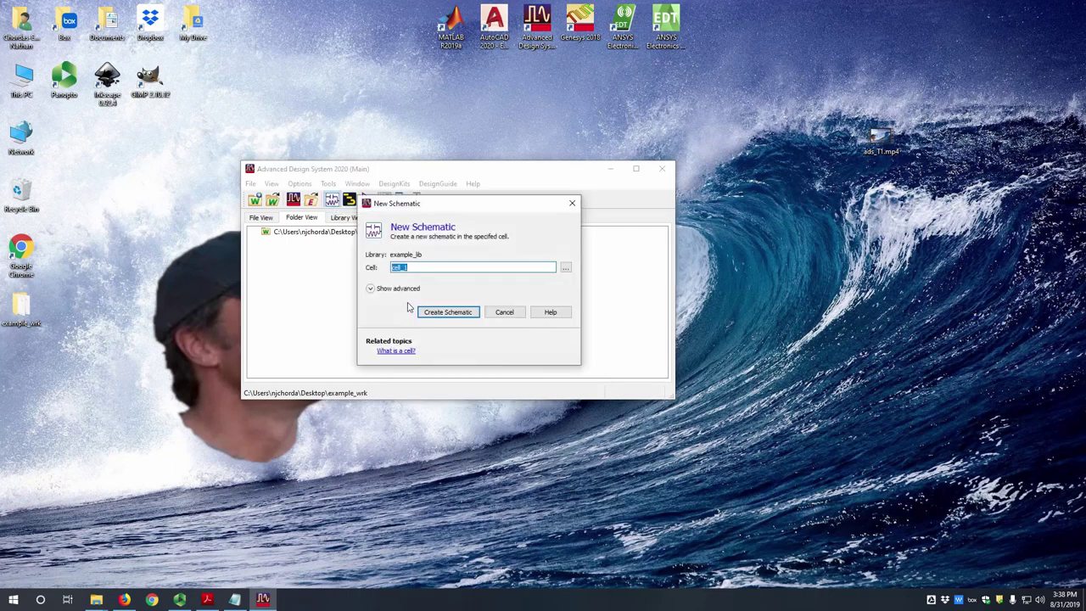
pyautogui.click(438, 312)
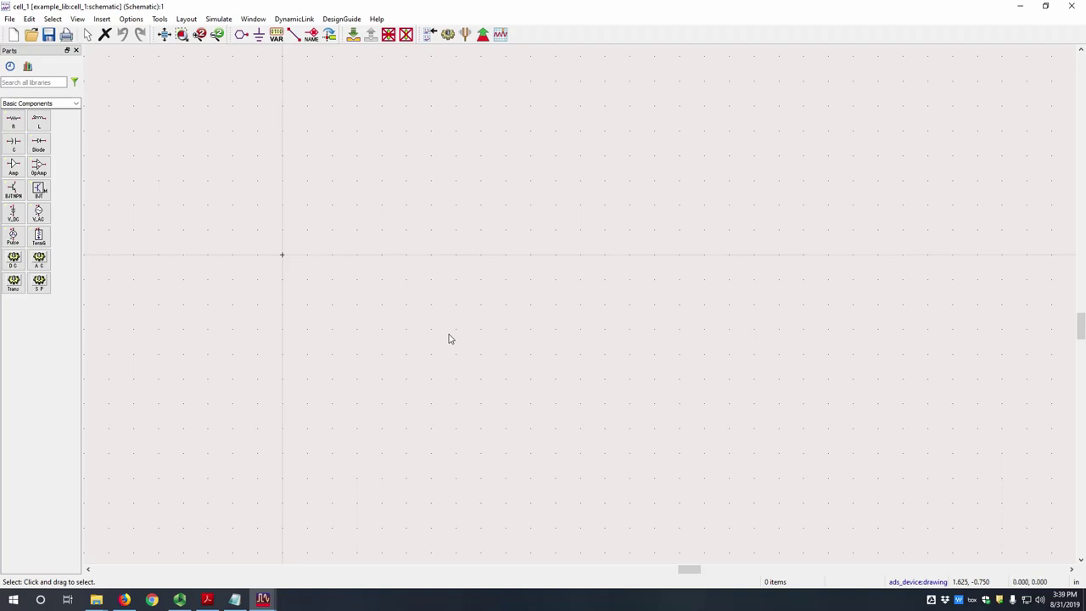
pyautogui.click(75, 104)
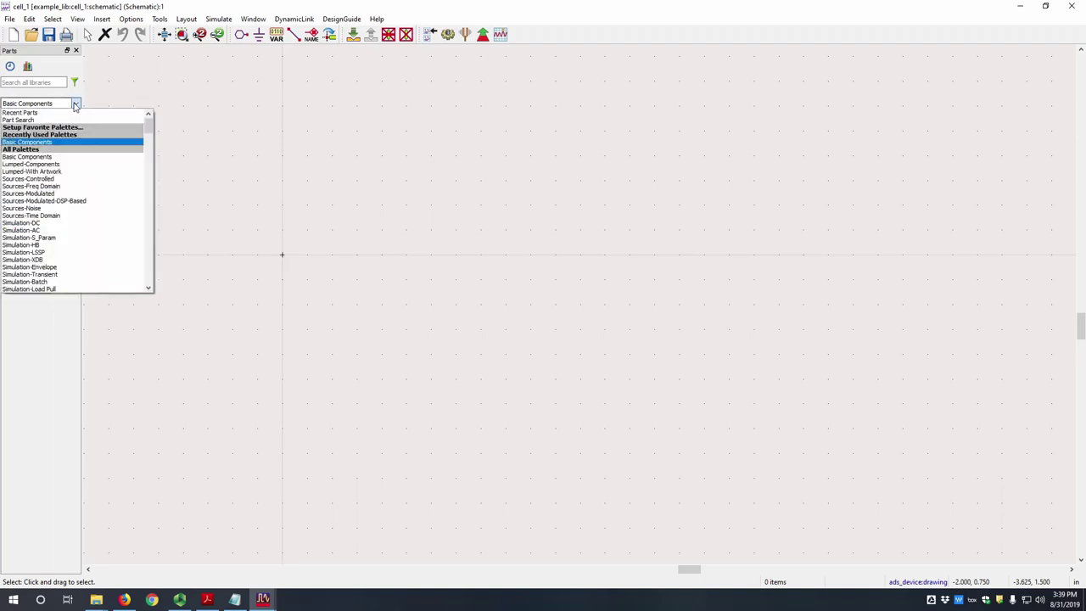
pyautogui.scroll(-9, 107, 224)
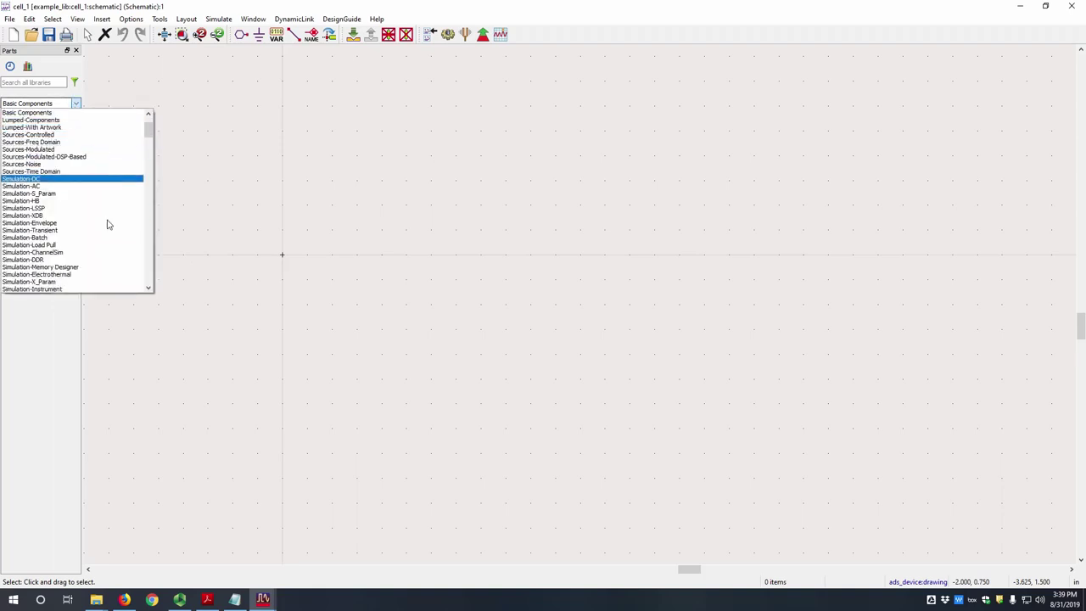
pyautogui.scroll(-5, 93, 225)
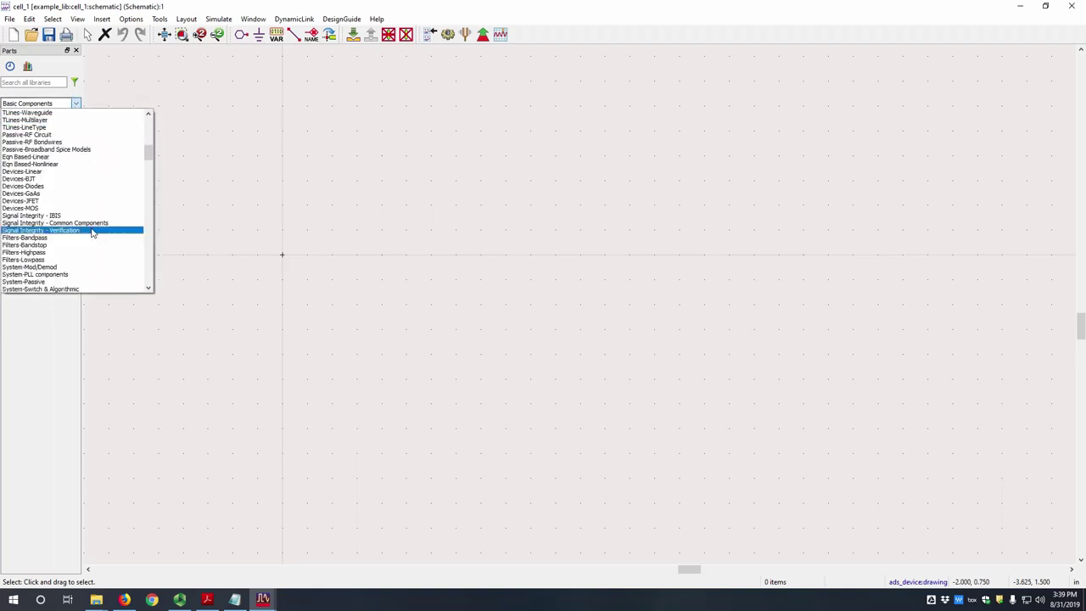
pyautogui.click(77, 104)
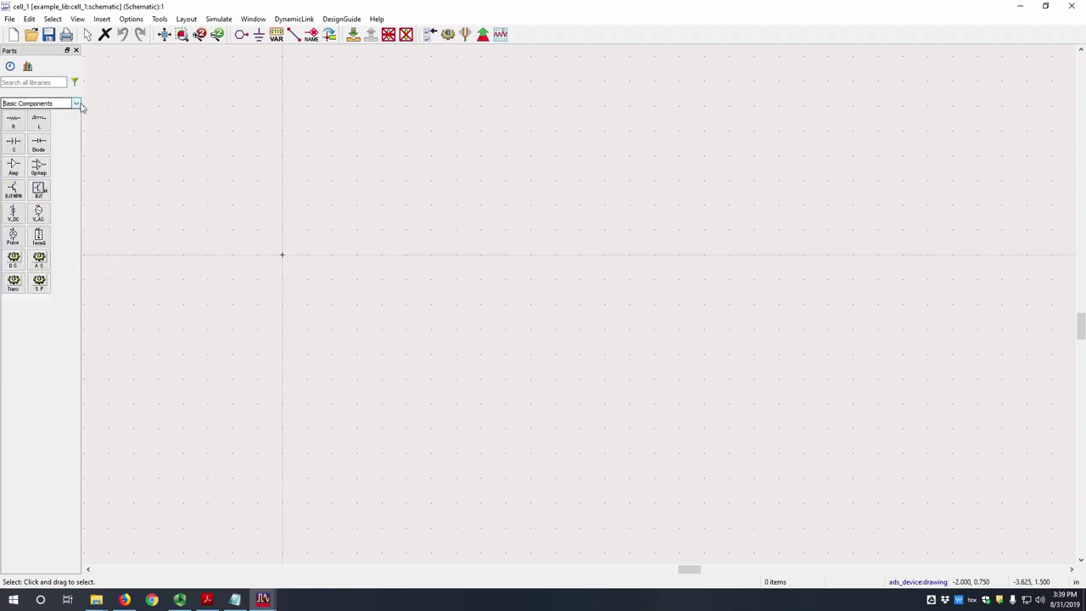
# Step: Place resistor R1 and a vertically rotated inductor L1 below-right of it
pyautogui.click(15, 123)
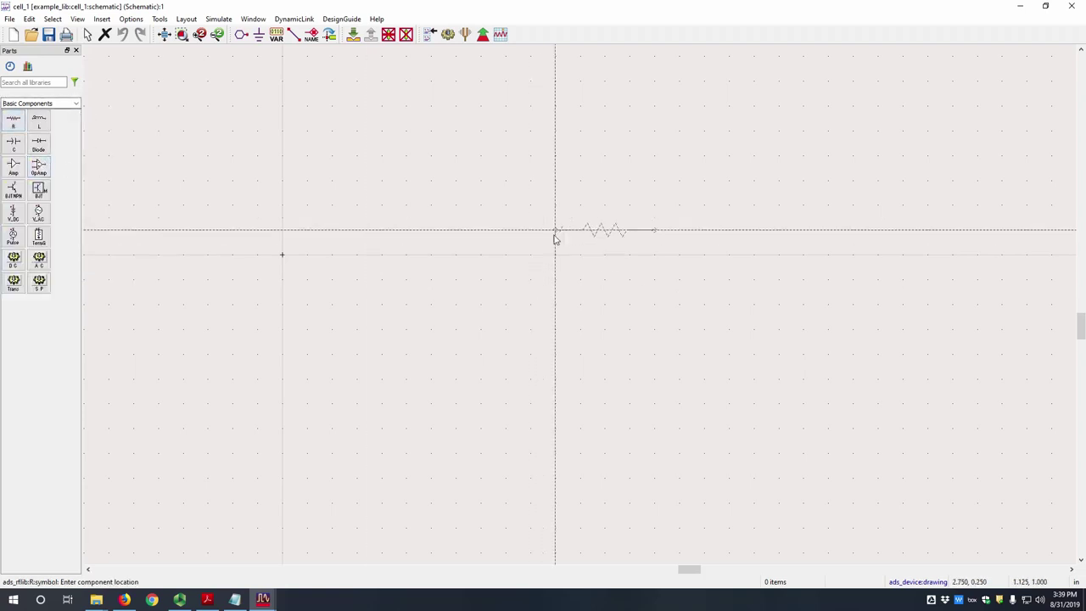
pyautogui.click(650, 264)
pyautogui.click(39, 121)
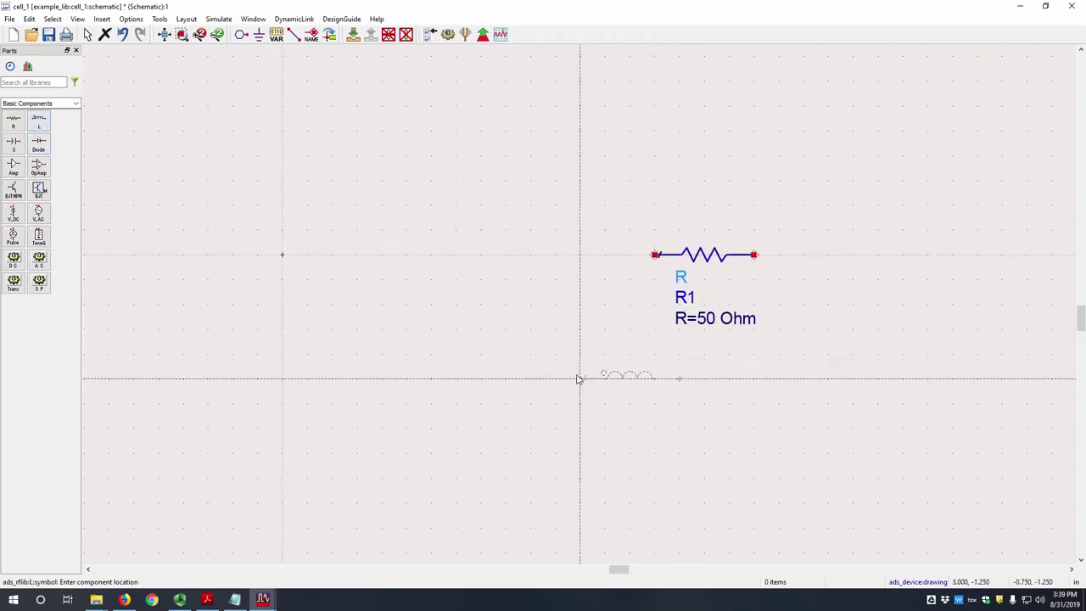
pyautogui.hotkey('ctrl', 'r')
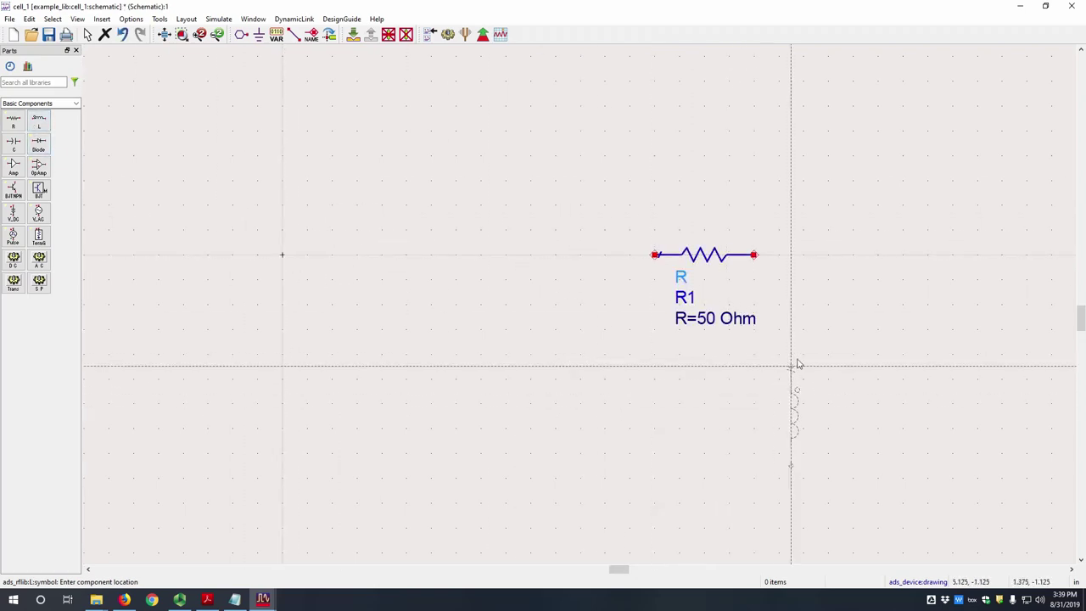
pyautogui.click(807, 331)
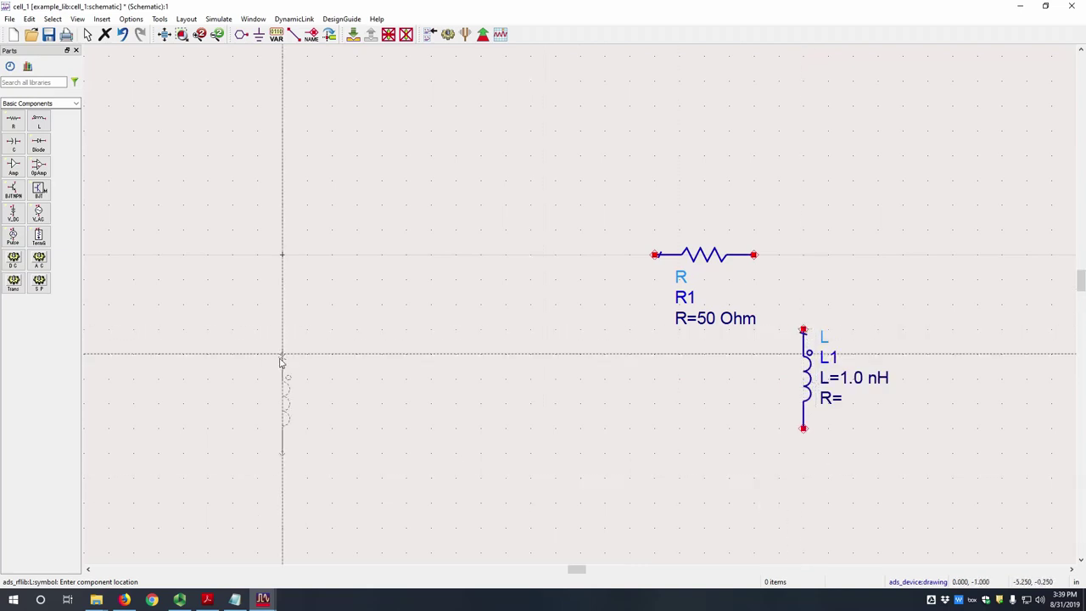
# Step: Find S_Param in the parts search and place the S-parameter controller at the top-left
pyautogui.click(34, 82)
pyautogui.write('sp')
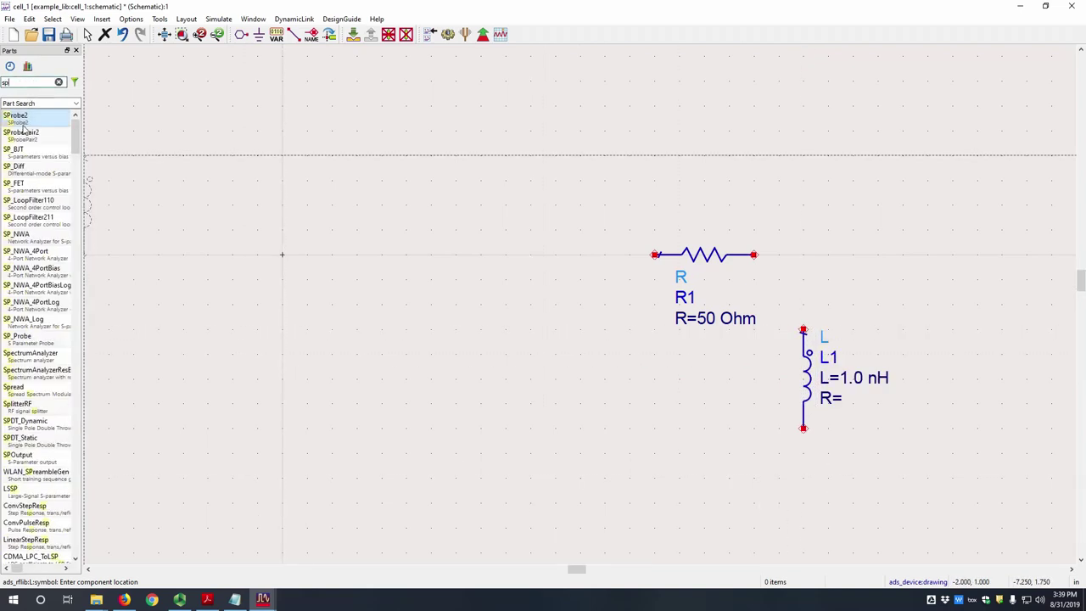
pyautogui.press('BackSpace')
pyautogui.click(19, 117)
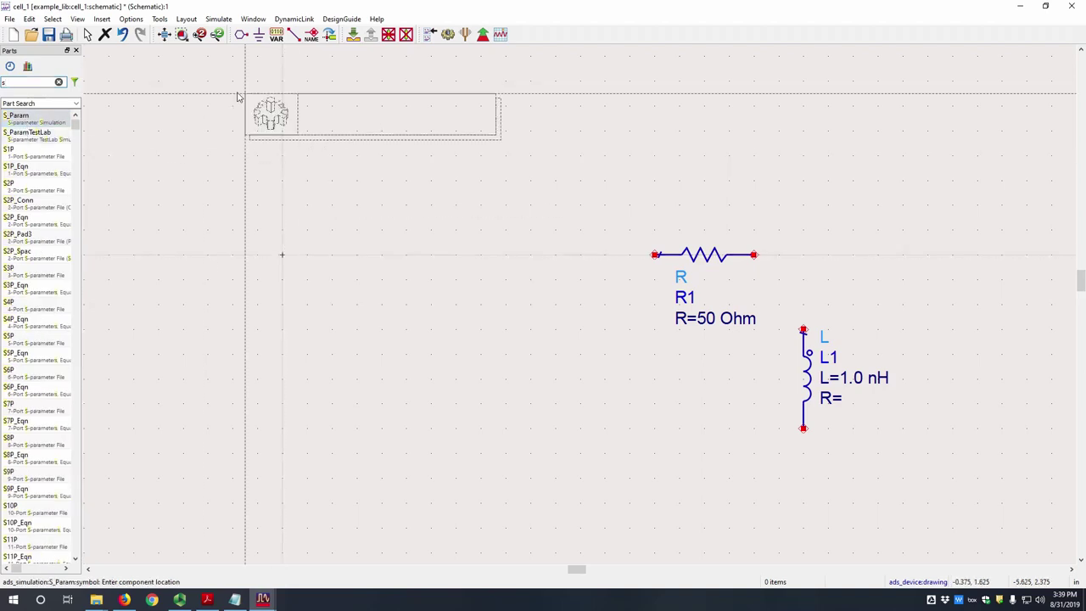
pyautogui.click(123, 83)
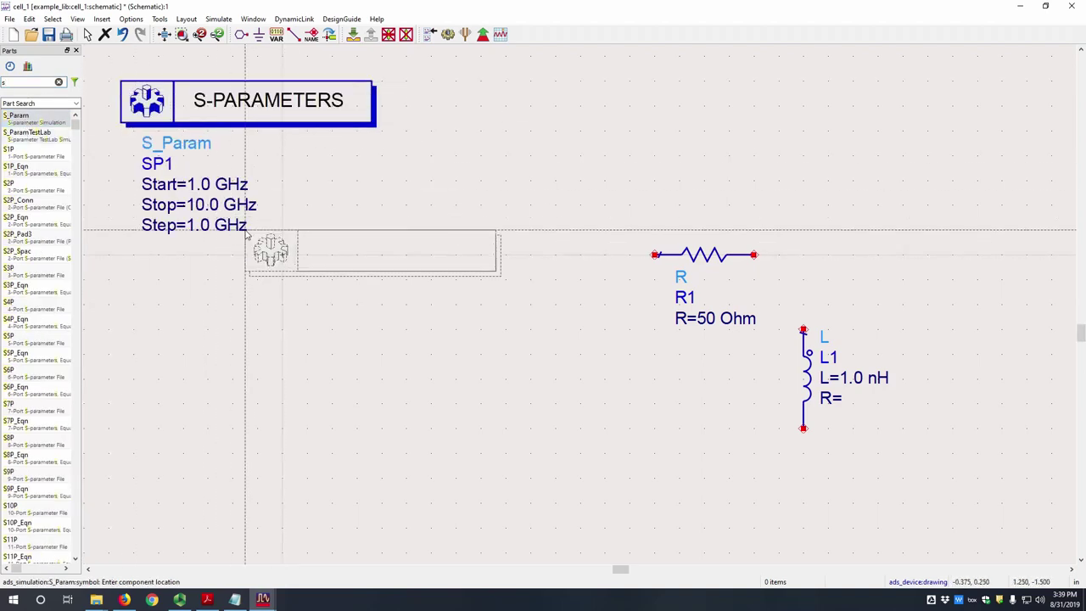
pyautogui.press('Escape')
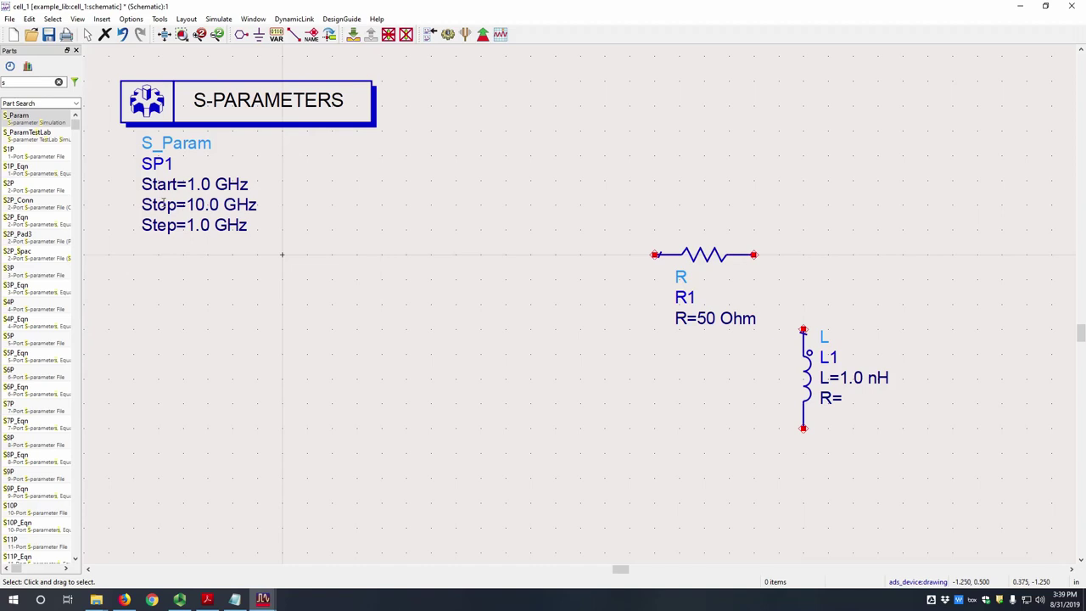
pyautogui.doubleClick(5, 82)
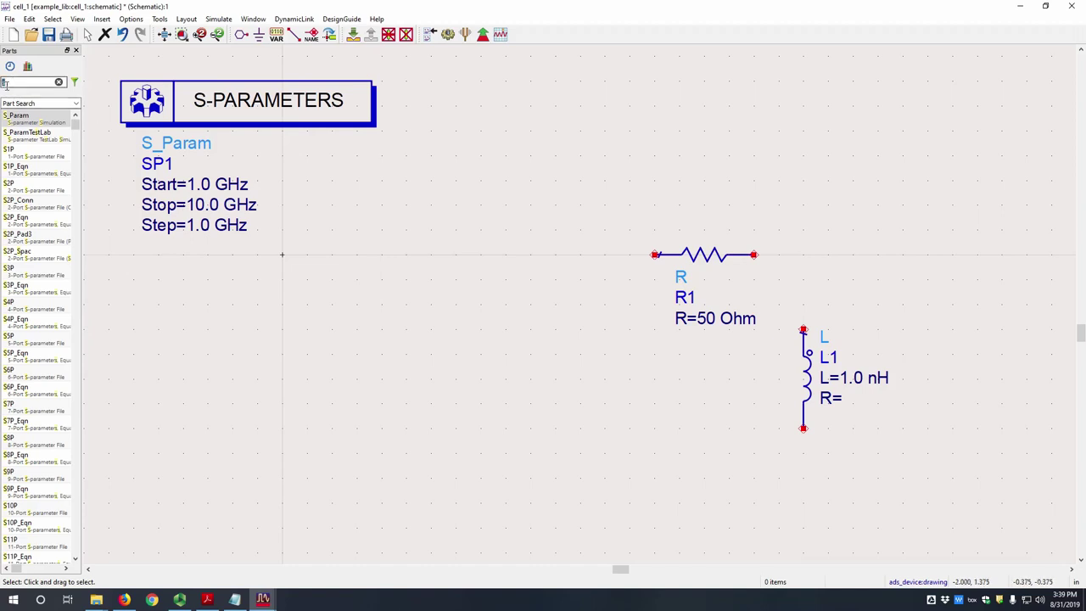
# Step: Place the Zin1 measurement beside the S-PARAMETERS block and a TermG1 port termination
pyautogui.write('zin')
pyautogui.click(37, 119)
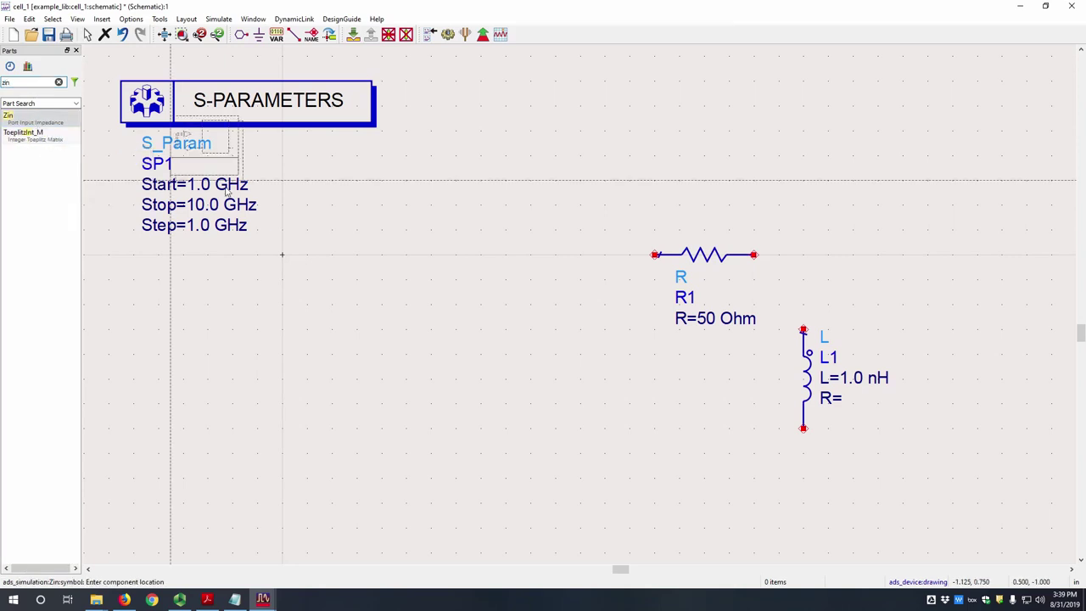
pyautogui.click(432, 178)
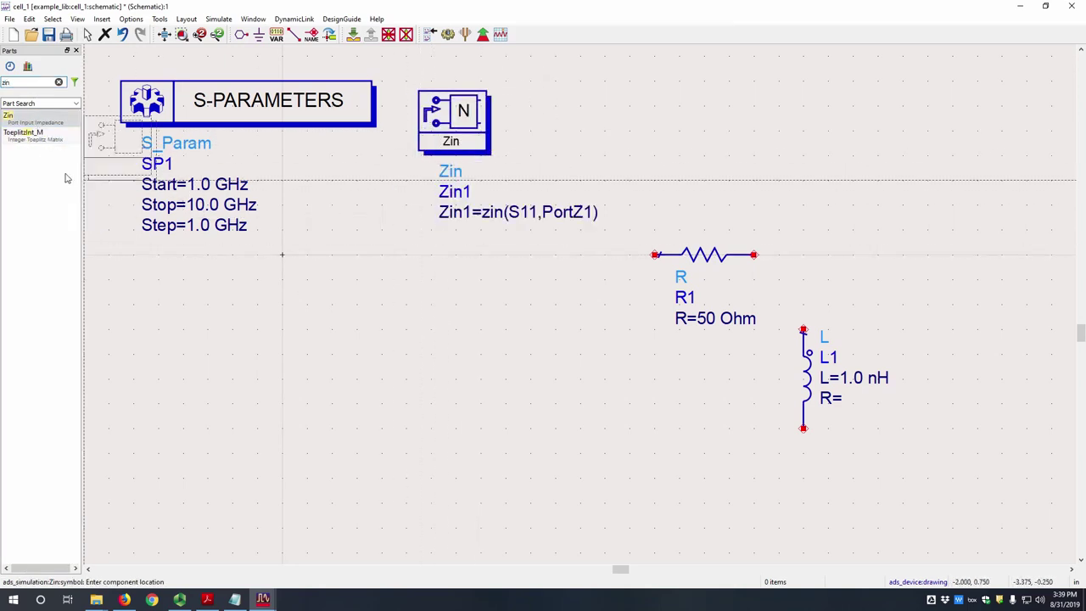
pyautogui.doubleClick(27, 82)
pyautogui.write('term')
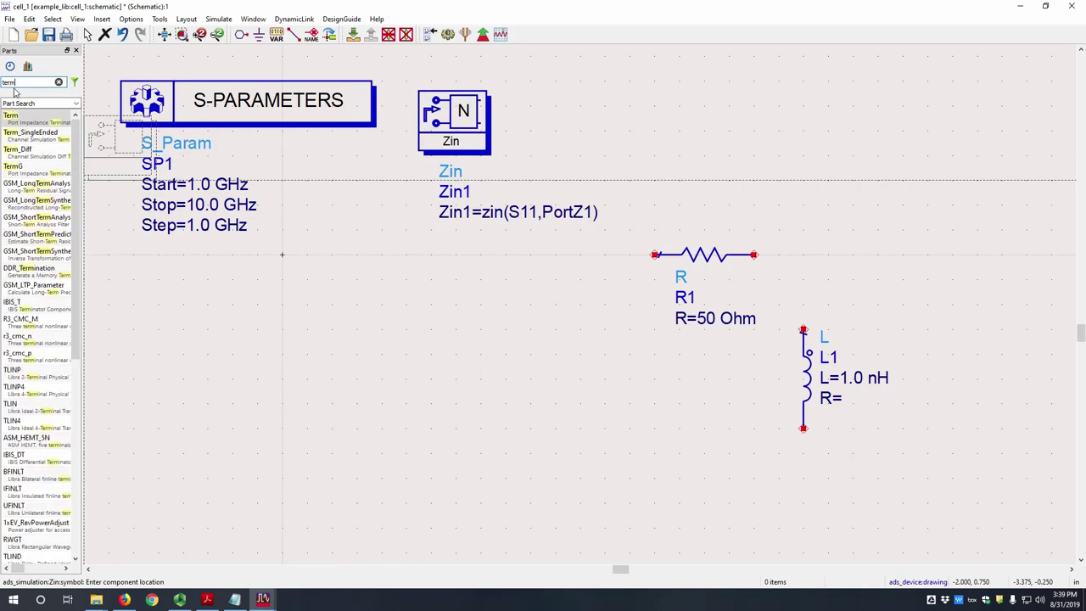
pyautogui.write('g')
pyautogui.click(28, 120)
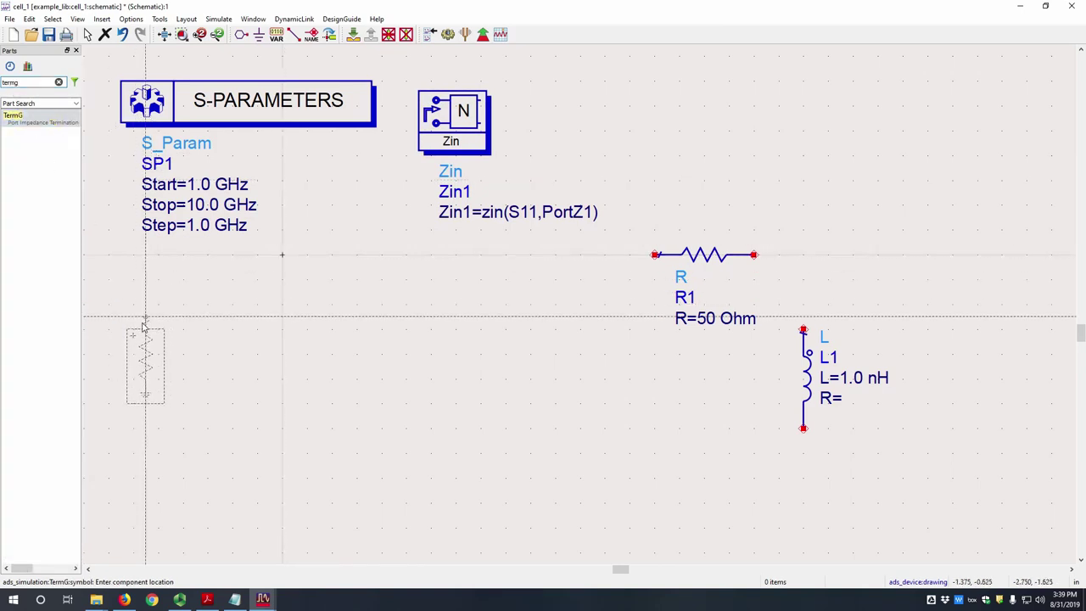
pyautogui.click(144, 324)
pyautogui.press('Escape')
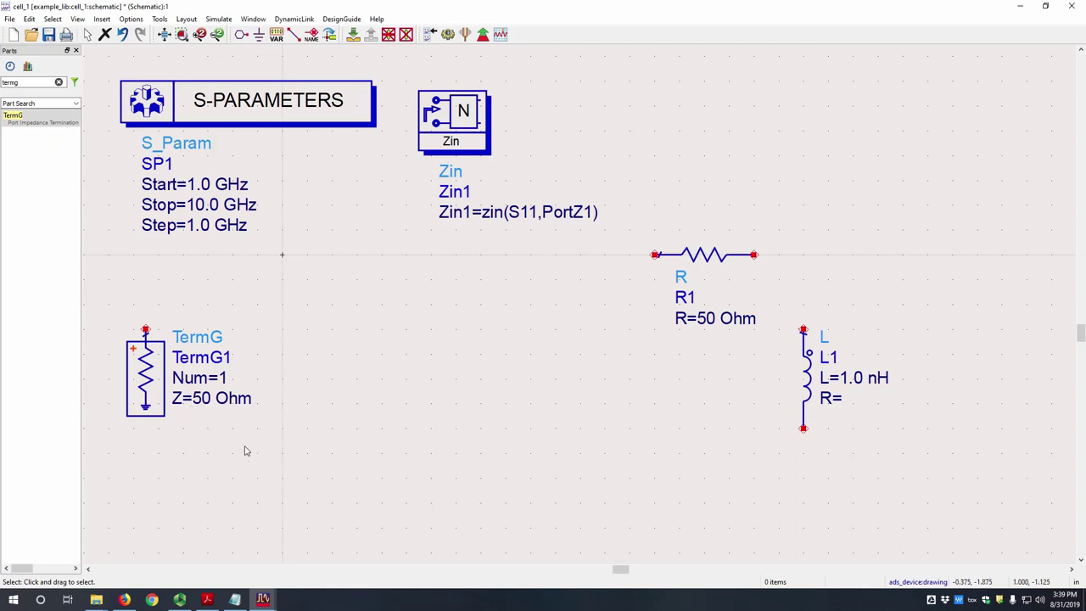
# Step: Place the TLIN line TL1 and a rotated TLSC shorted stub TL2 next to the termination
pyautogui.doubleClick(30, 83)
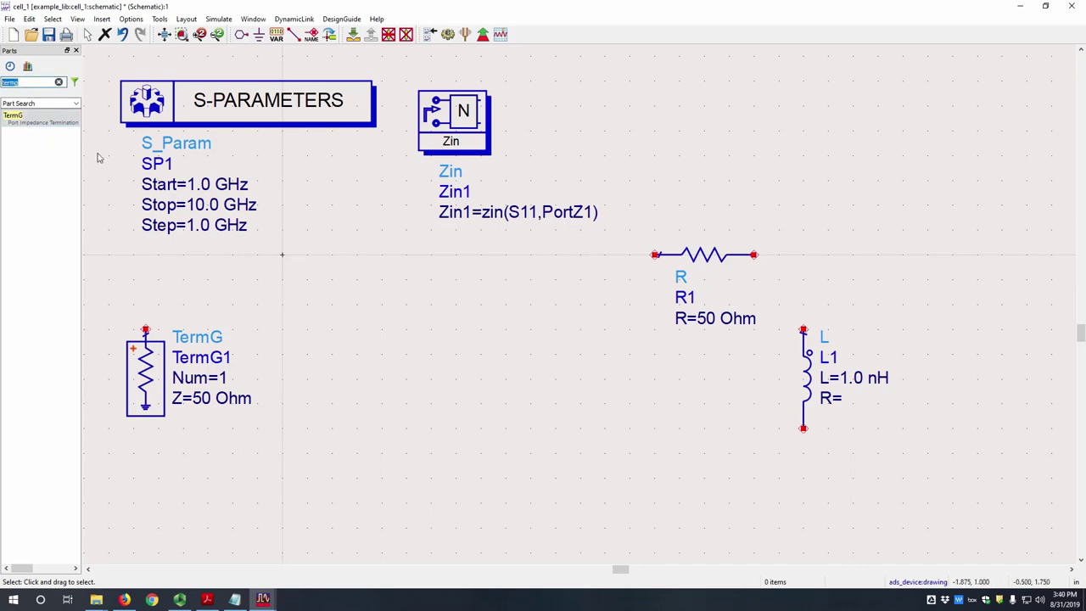
pyautogui.write('tlin')
pyautogui.press('Return')
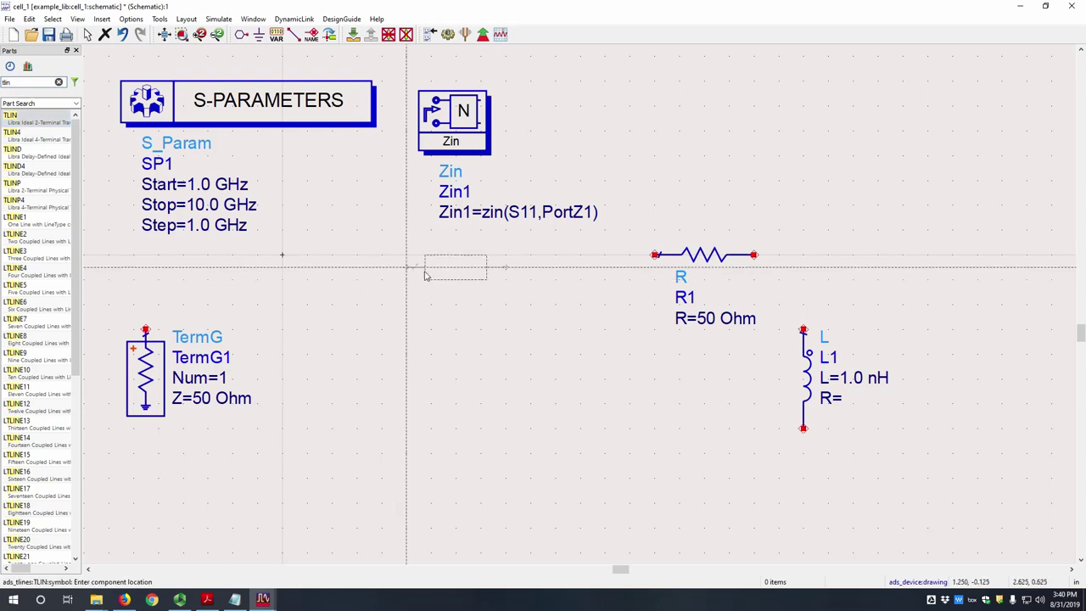
pyautogui.click(479, 272)
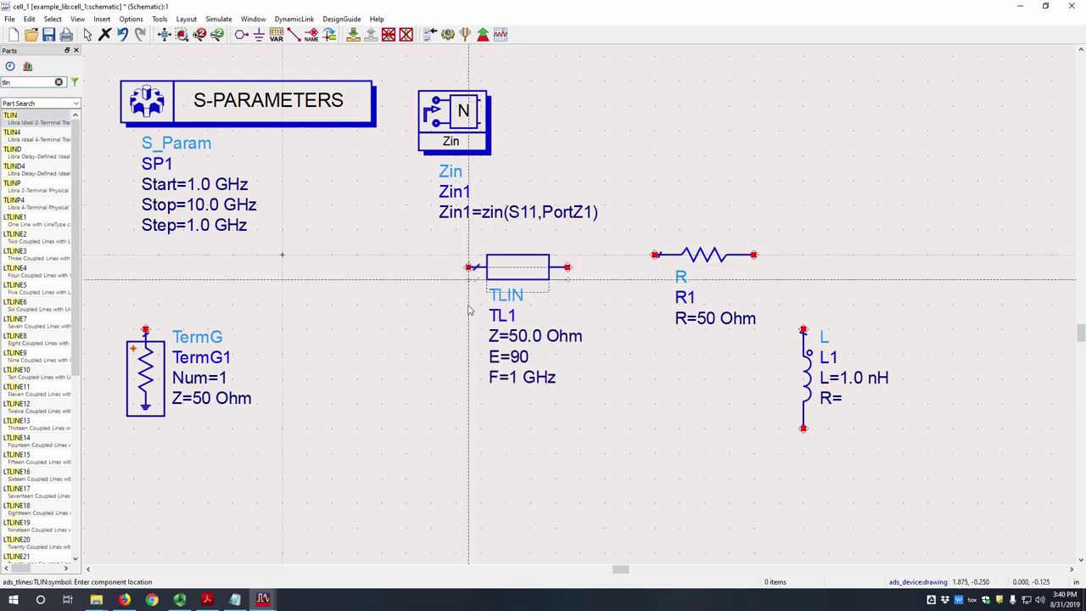
pyautogui.doubleClick(31, 85)
pyautogui.write('t')
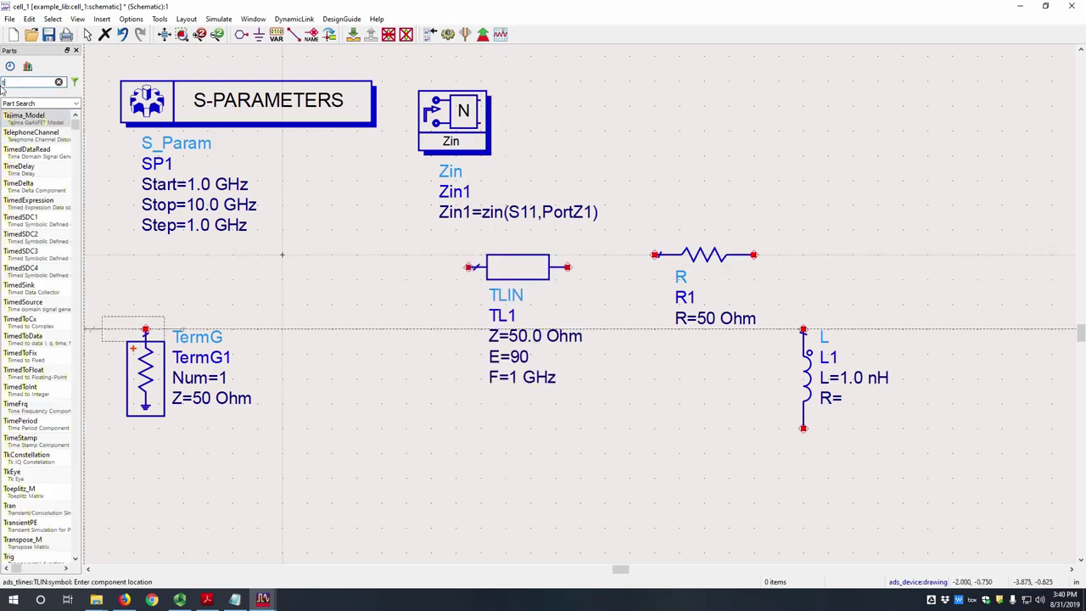
pyautogui.write('lsc')
pyautogui.click(12, 116)
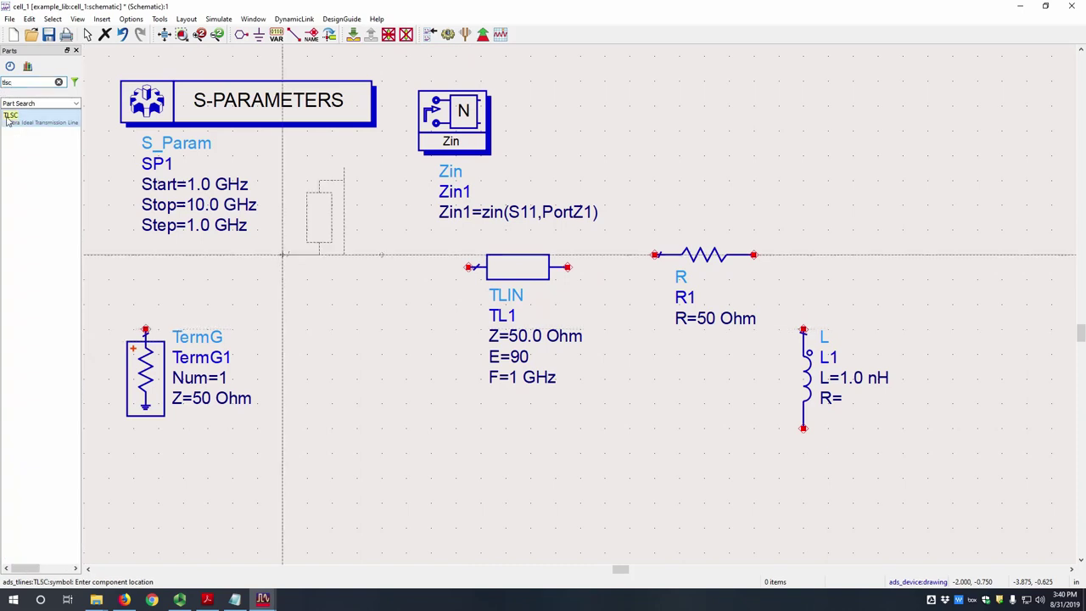
pyautogui.hotkey('ctrl', 'r')
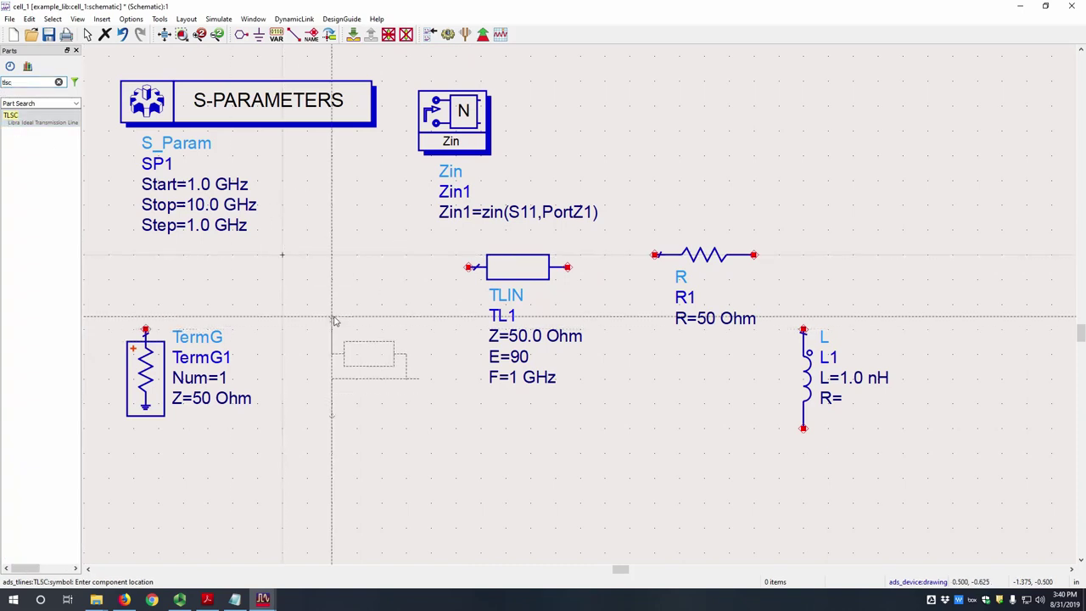
pyautogui.click(293, 292)
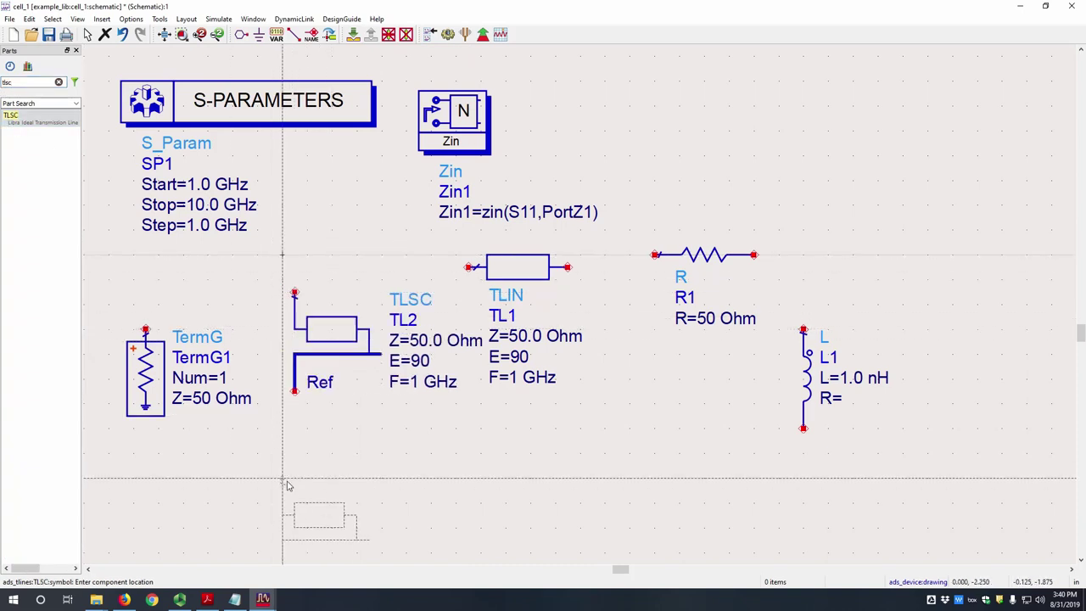
pyautogui.press('Escape')
pyautogui.click(355, 306)
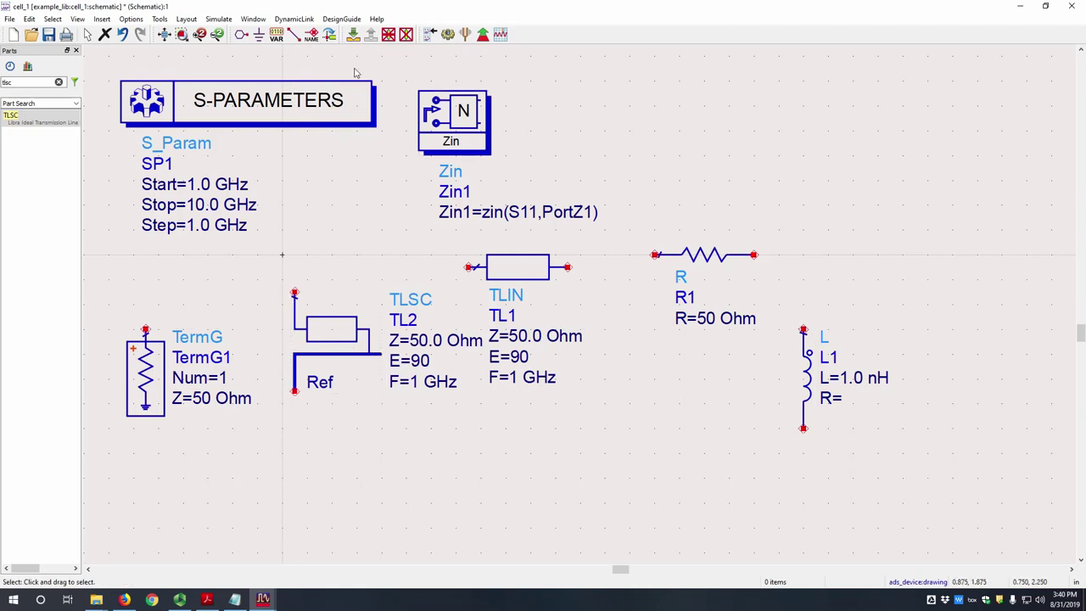
# Step: Ground the Ref pin of stub TL2 and the bottom of inductor L1
pyautogui.click(258, 34)
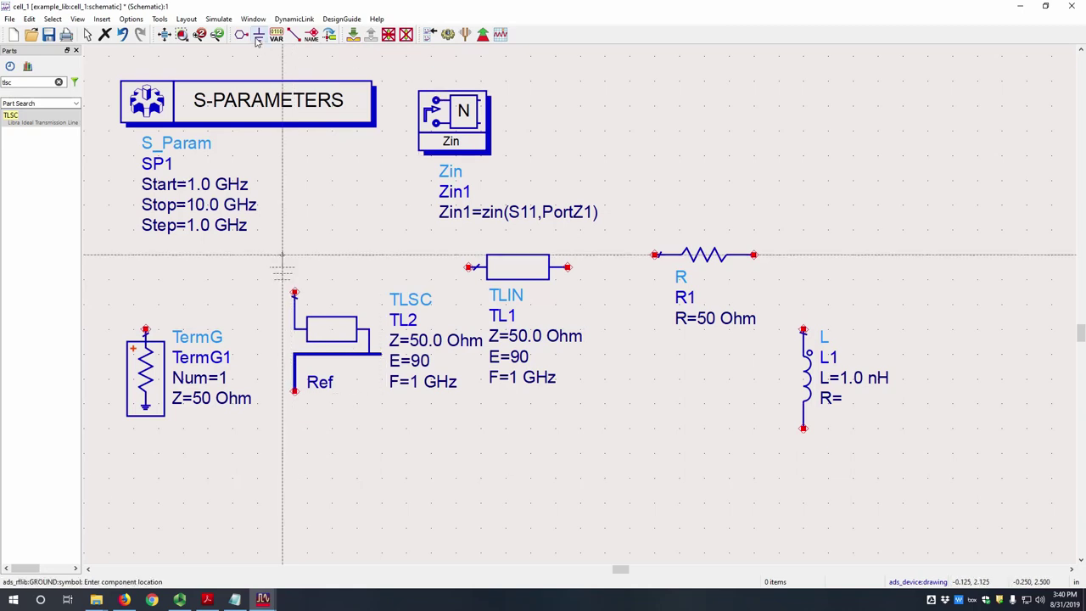
pyautogui.click(295, 393)
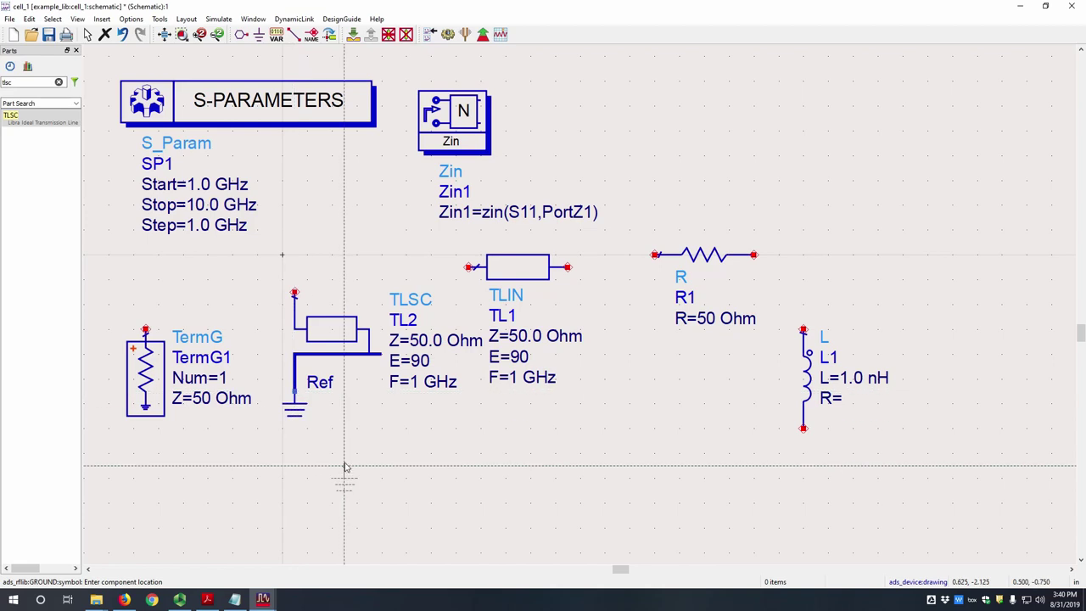
pyautogui.click(804, 431)
pyautogui.press('Escape')
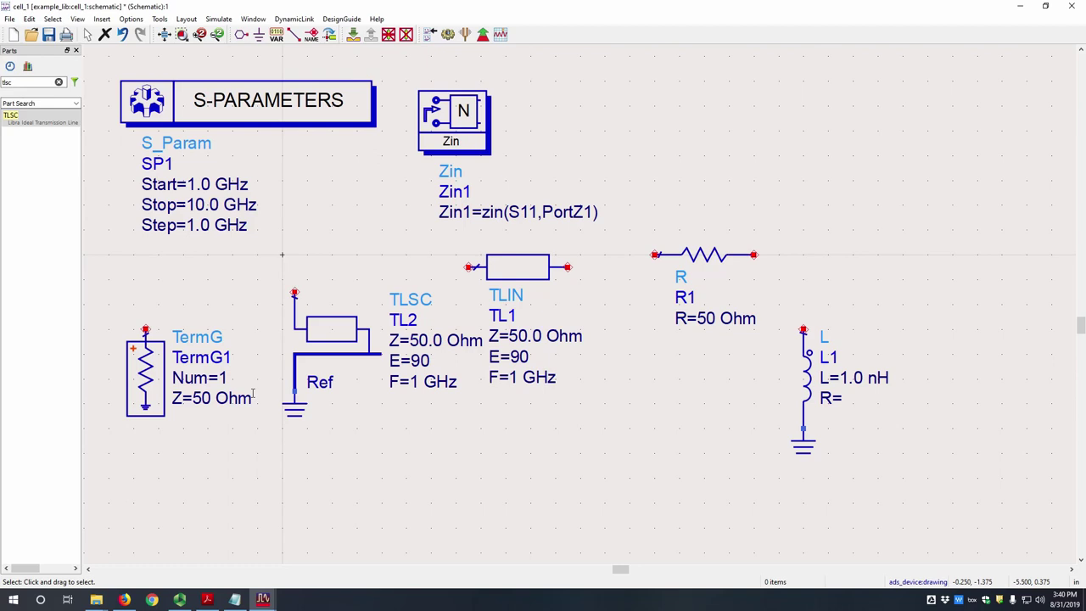
# Step: Wire TermG1 to TL1, TL1 to R1, and R1 to the top of L1
pyautogui.hotkey('ctrl', 'w')
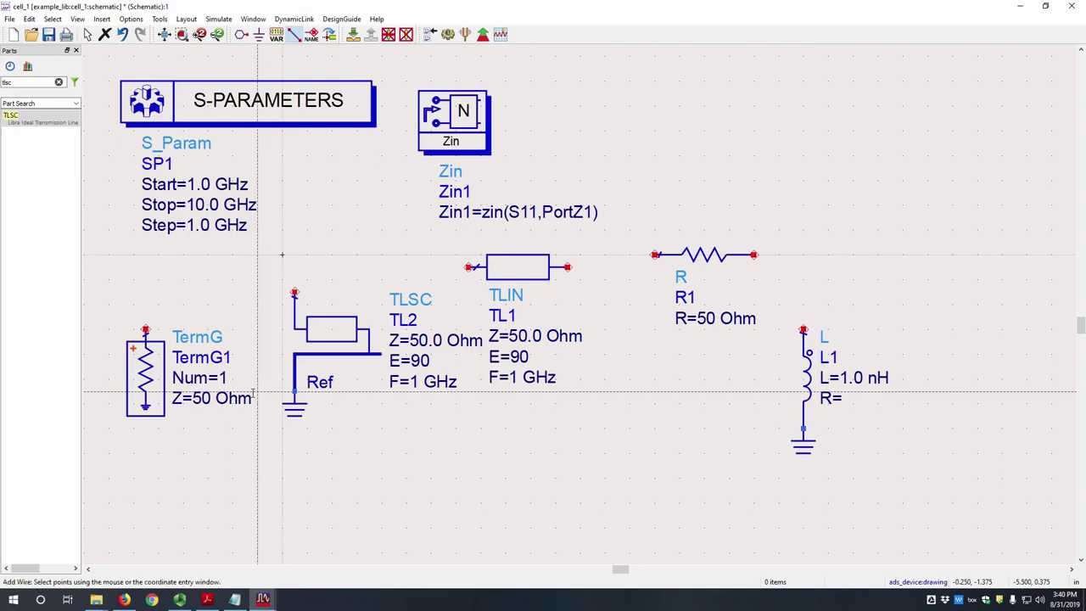
pyautogui.click(146, 330)
pyautogui.click(469, 267)
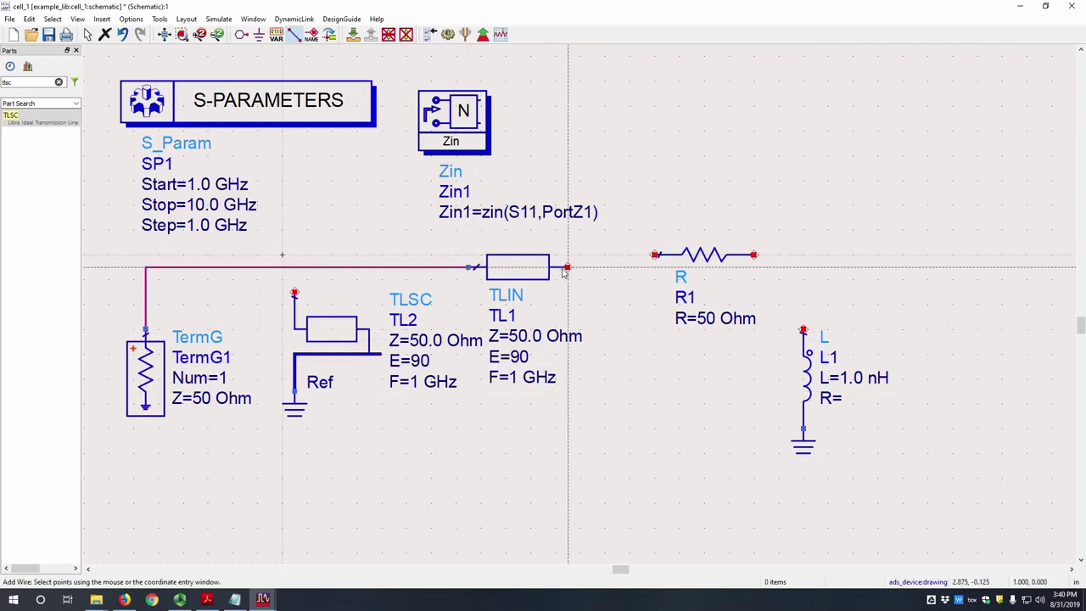
pyautogui.click(567, 267)
pyautogui.click(655, 254)
pyautogui.click(753, 254)
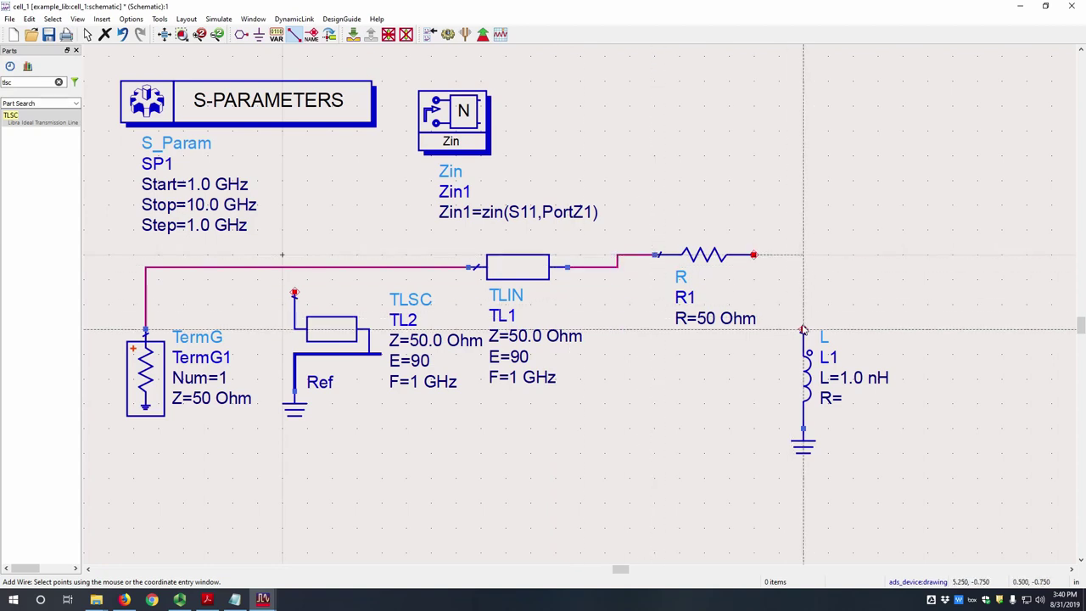
pyautogui.click(803, 330)
pyautogui.press('Escape')
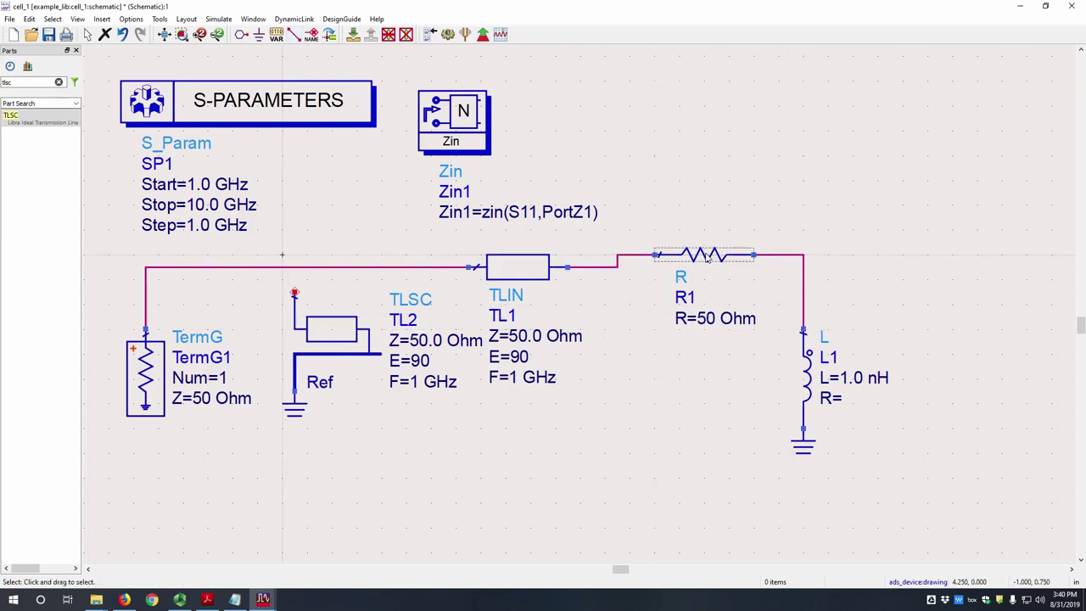
# Step: Align R1 with the main line and wire stub TL2's top pin onto it
pyautogui.moveTo(707, 257); pyautogui.dragTo(708, 269)
pyautogui.hotkey('ctrl', 'w')
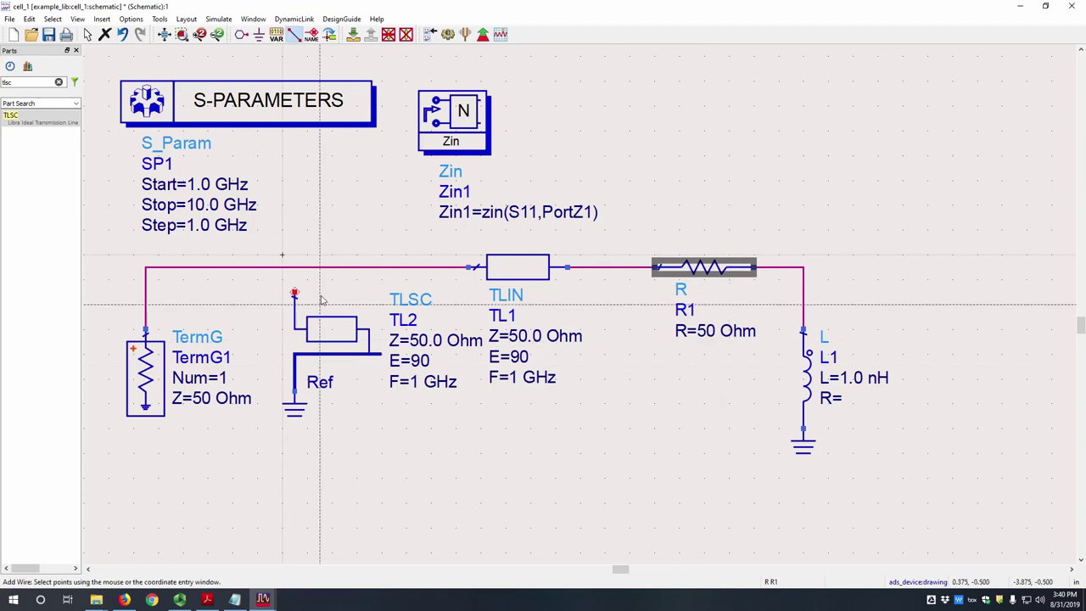
pyautogui.click(294, 292)
pyautogui.click(294, 267)
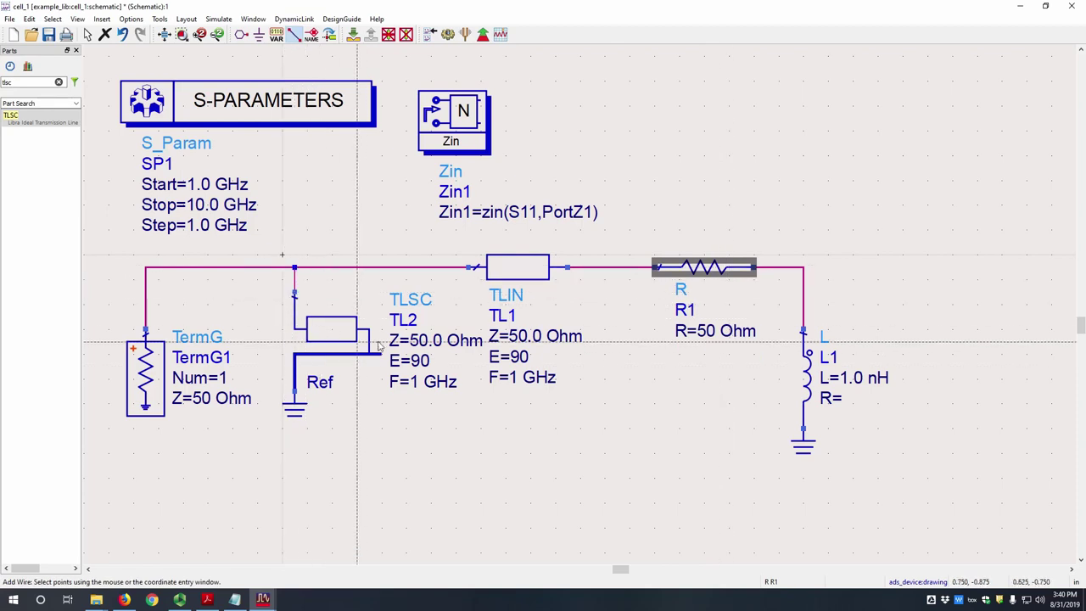
pyautogui.press('Escape')
pyautogui.click(439, 422)
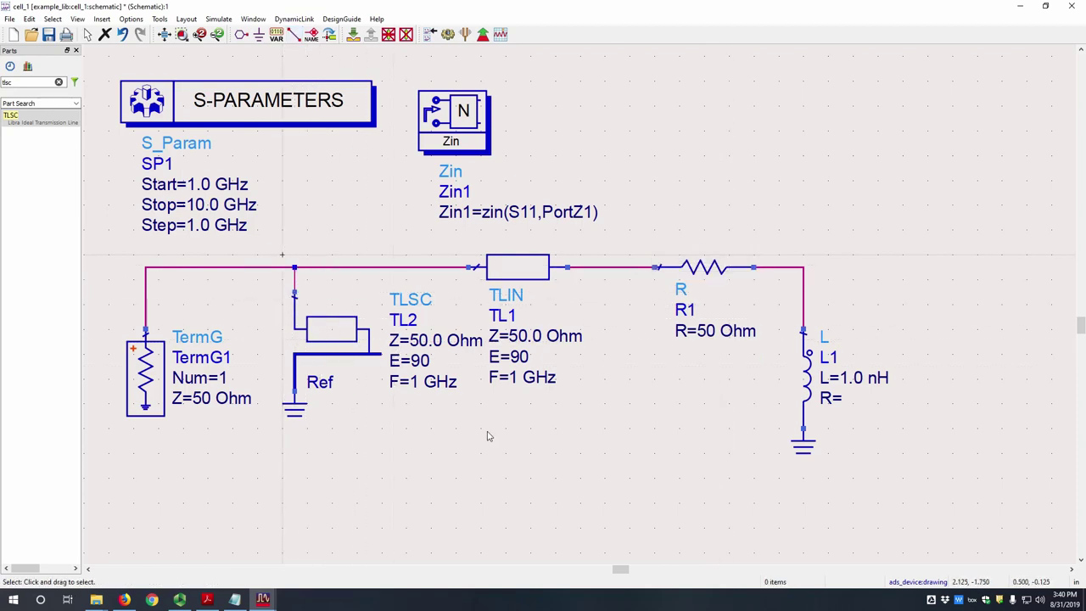
# Step: Set inductor L1 to 12.6 nH and resistor R1 to 77.1 Ohm
pyautogui.doubleClick(848, 381)
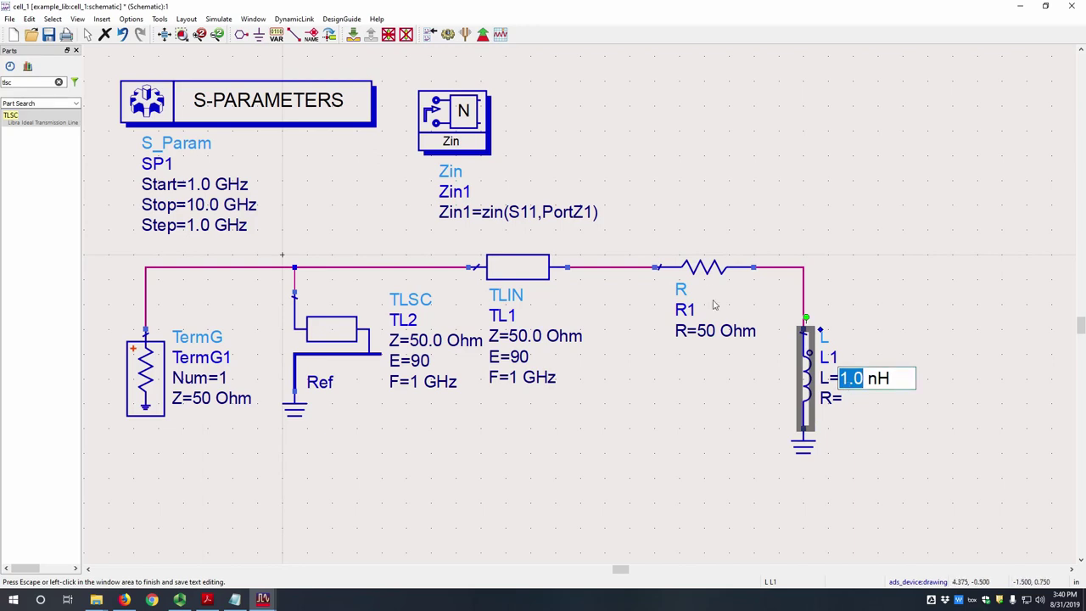
pyautogui.write('12.6')
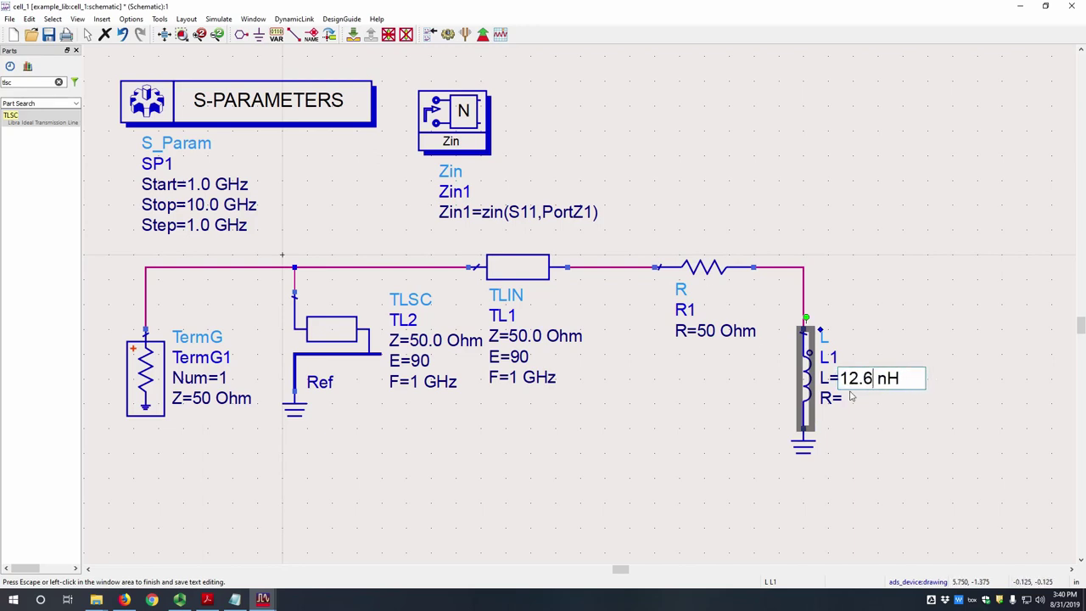
pyautogui.press('Return')
pyautogui.click(728, 339)
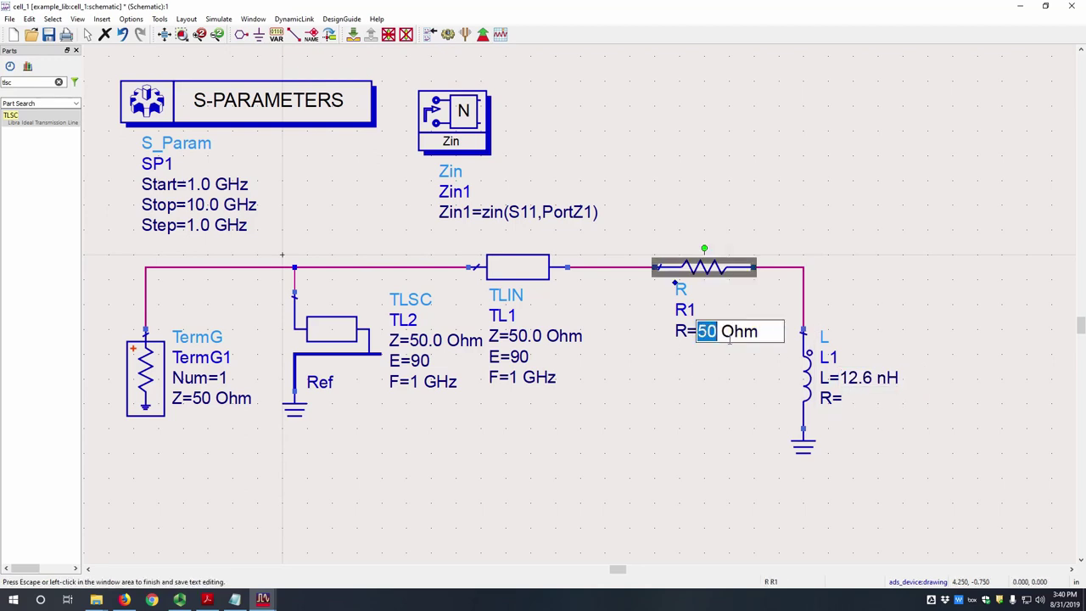
pyautogui.write('77.1')
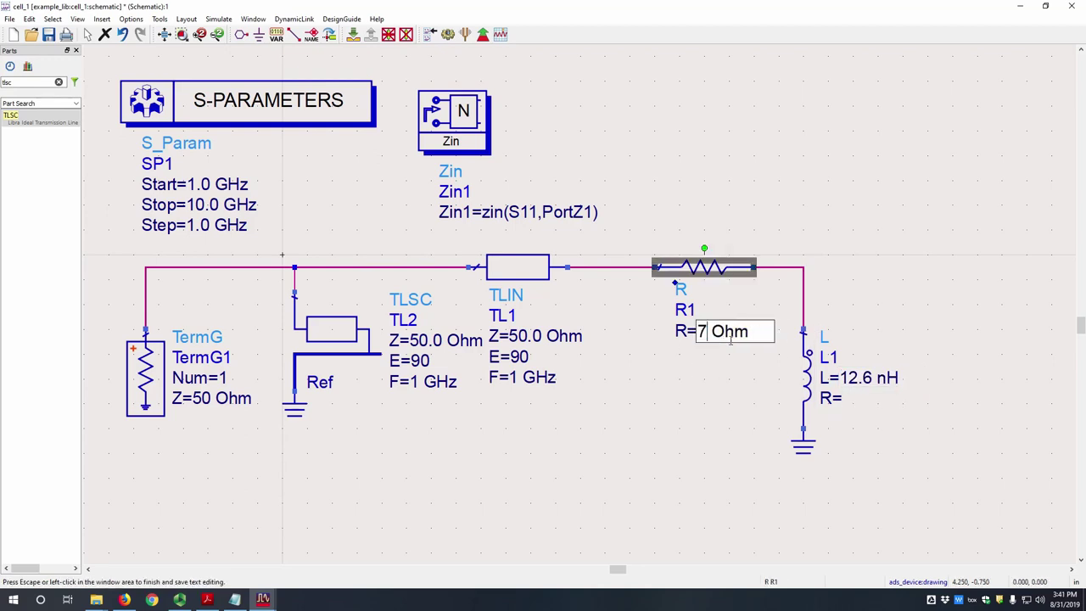
pyautogui.press('Return')
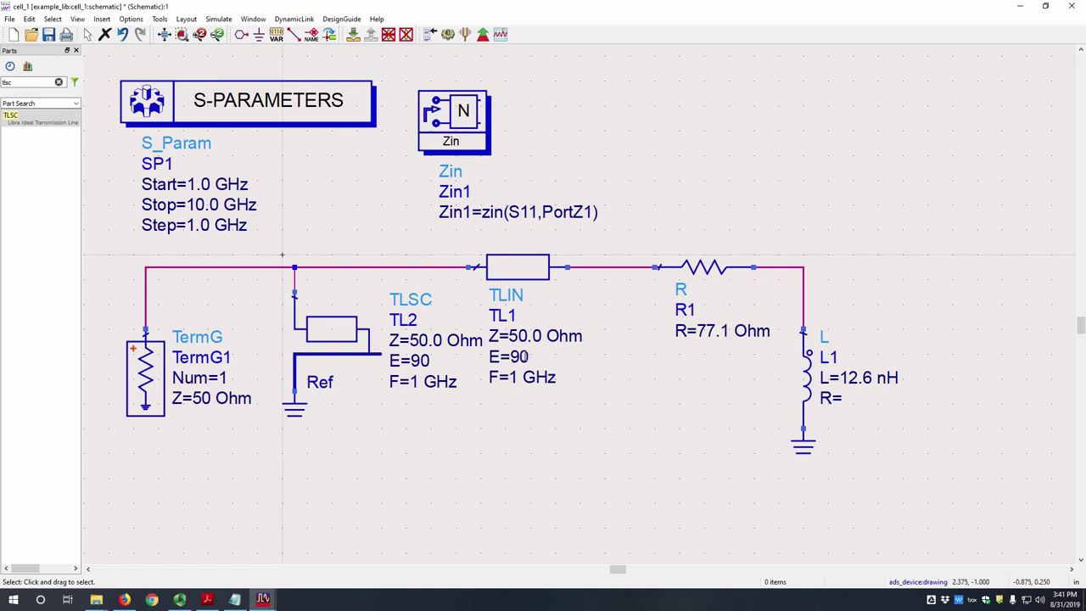
# Step: Set TL1 to E=85.67 and TL2 to E=21.13, both at F=2 GHz
pyautogui.doubleClick(525, 357)
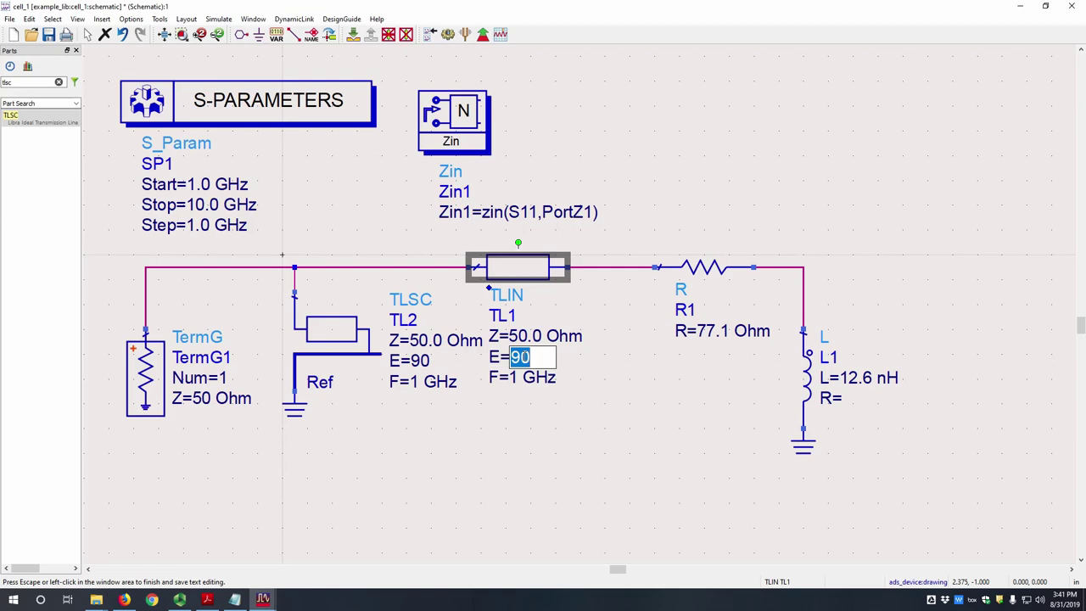
pyautogui.write('85.67')
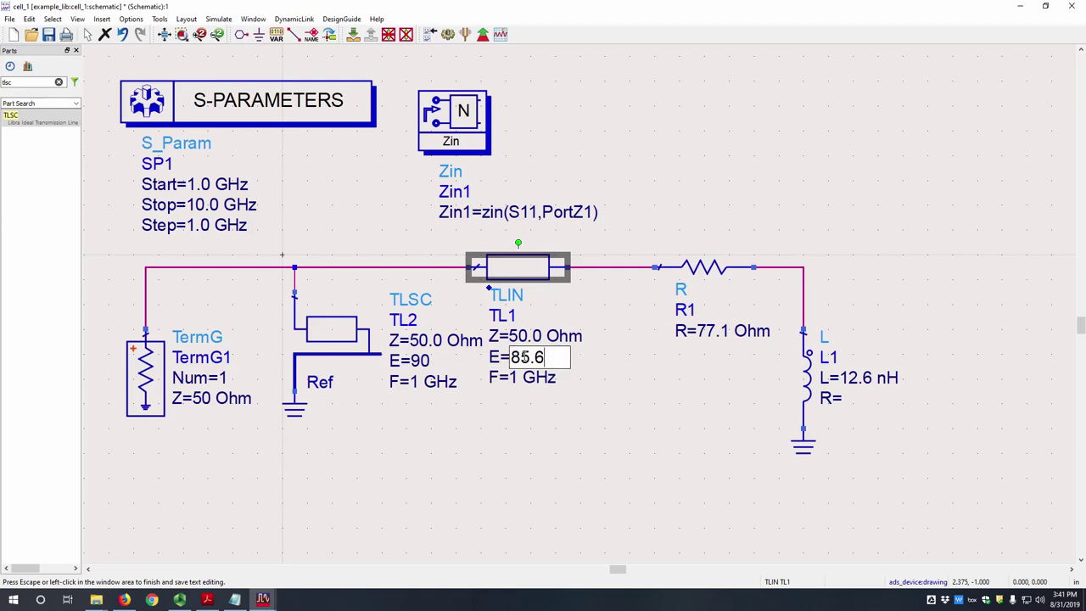
pyautogui.click(540, 405)
pyautogui.doubleClick(513, 378)
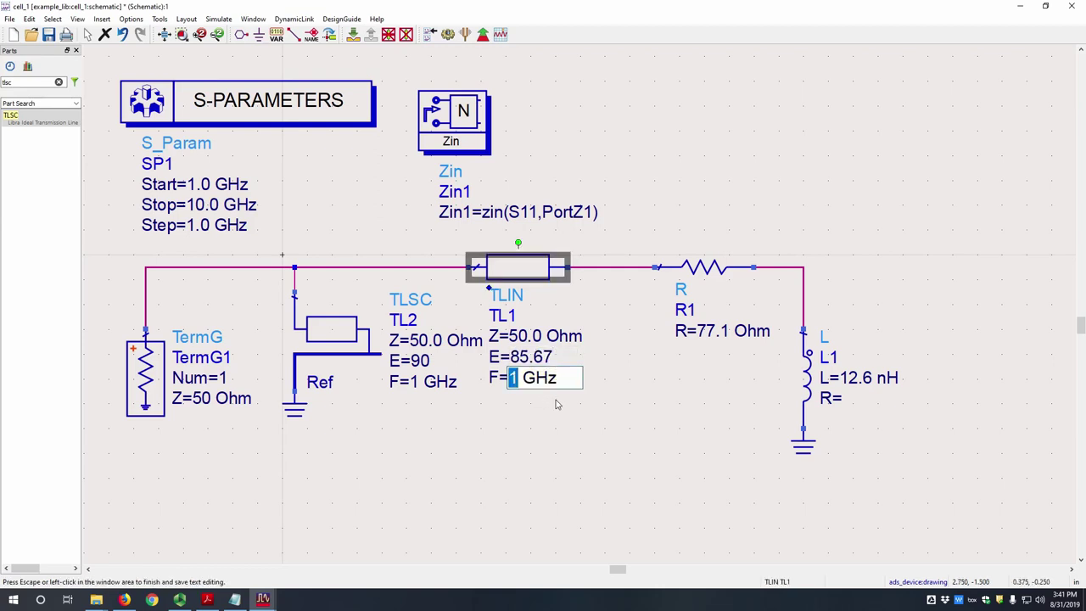
pyautogui.write('2')
pyautogui.click(554, 404)
pyautogui.doubleClick(421, 360)
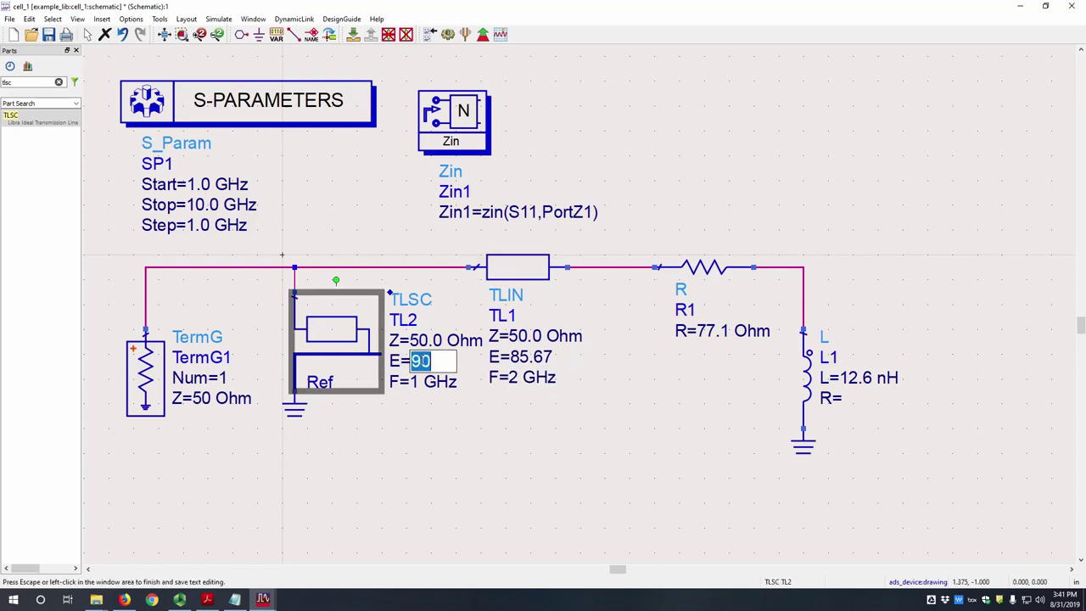
pyautogui.write('21.13')
pyautogui.press('Tab')
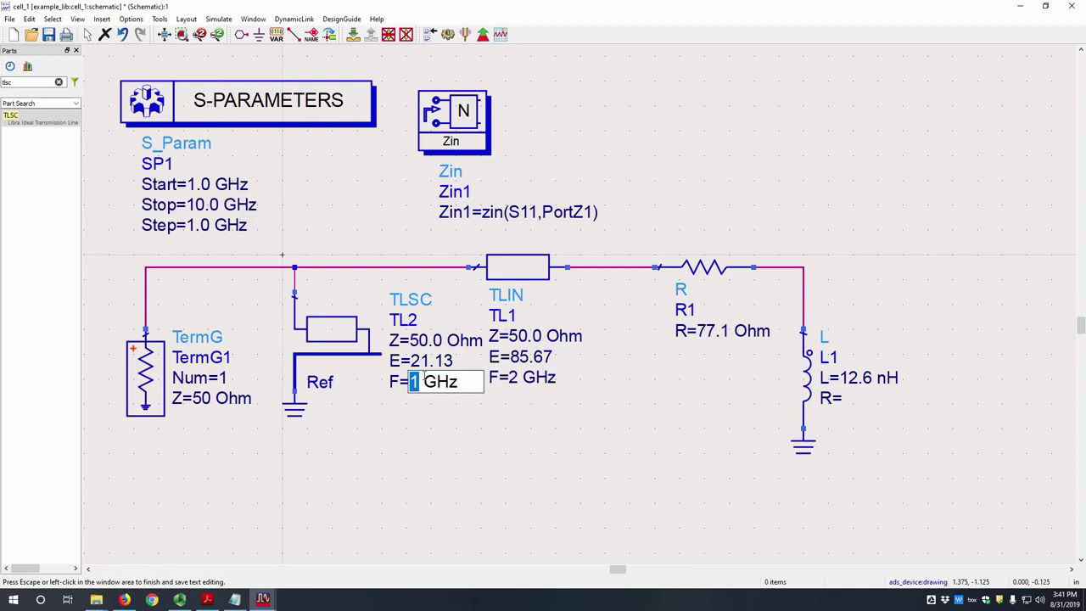
pyautogui.write('2')
pyautogui.press('Return')
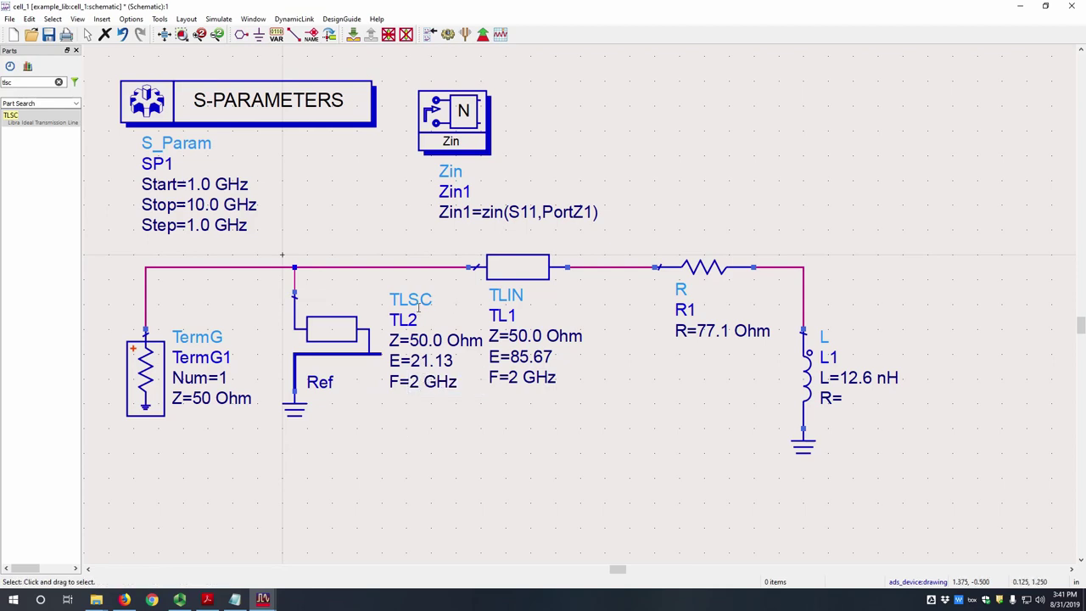
# Step: Change the SP1 sweep to stop at 3 GHz with 1001 points
pyautogui.doubleClick(365, 165)
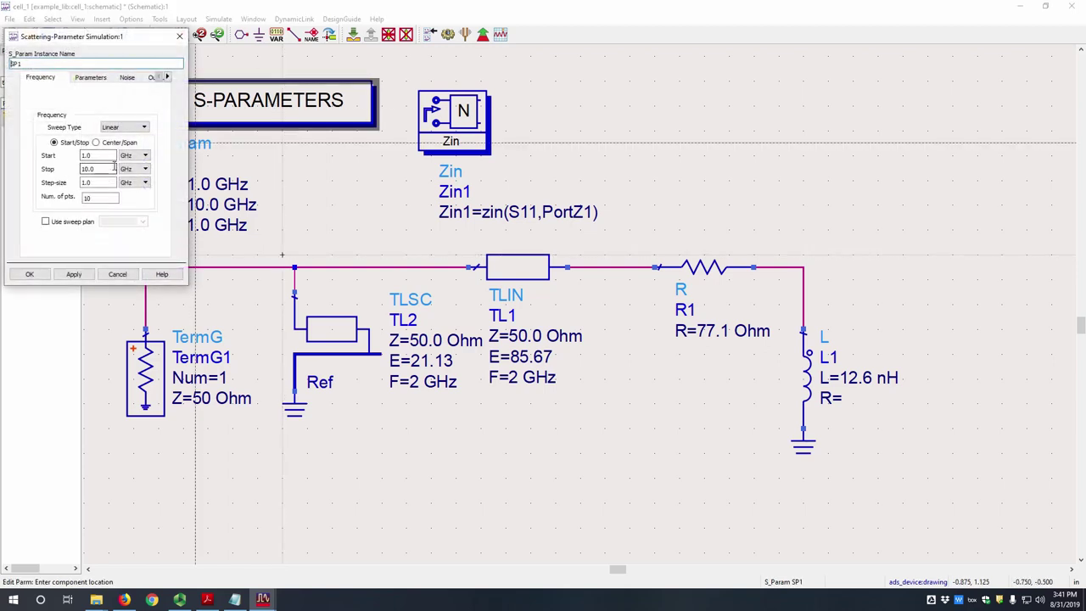
pyautogui.press('Tab')
pyautogui.write('3')
pyautogui.doubleClick(93, 197)
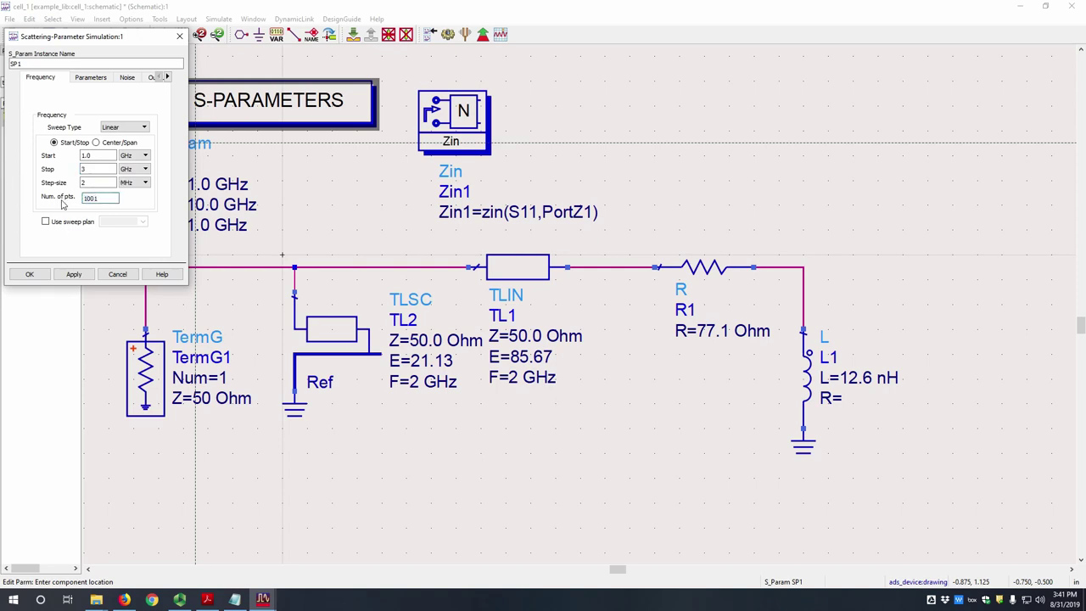
pyautogui.click(34, 275)
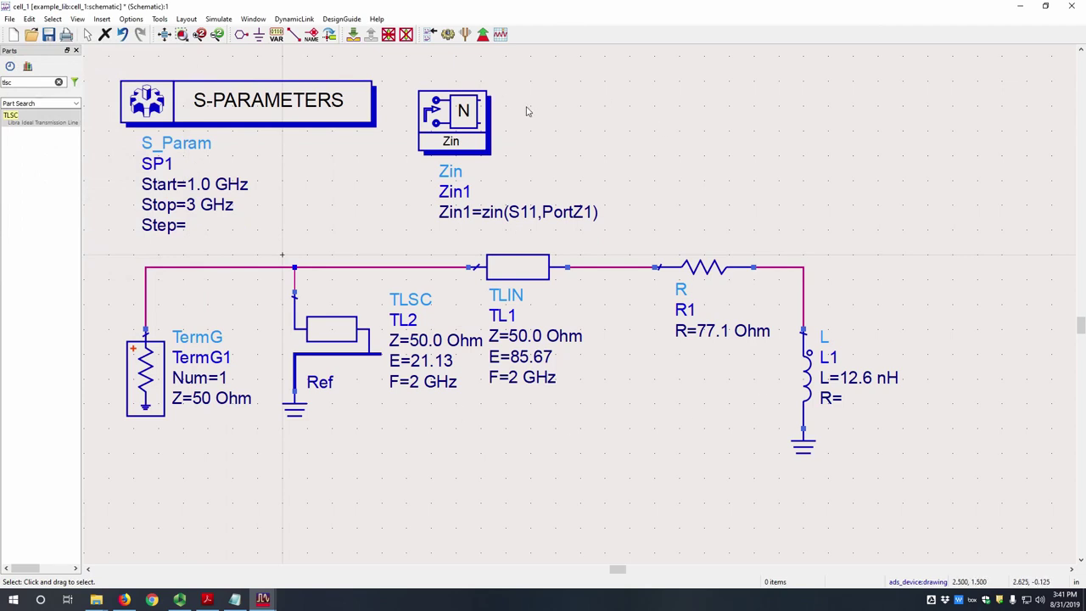
# Step: Run the simulation and add the equation Gamma = (Zin1 - PortZ(1))/(Zin1 + PortZ(1)) to the display
pyautogui.click(447, 35)
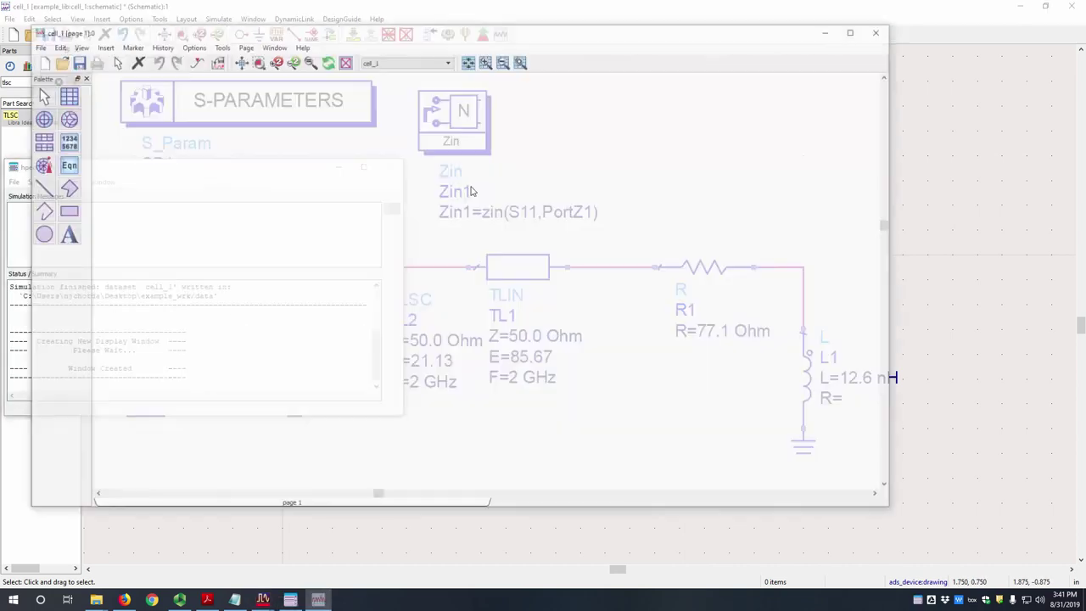
pyautogui.click(65, 165)
pyautogui.click(281, 127)
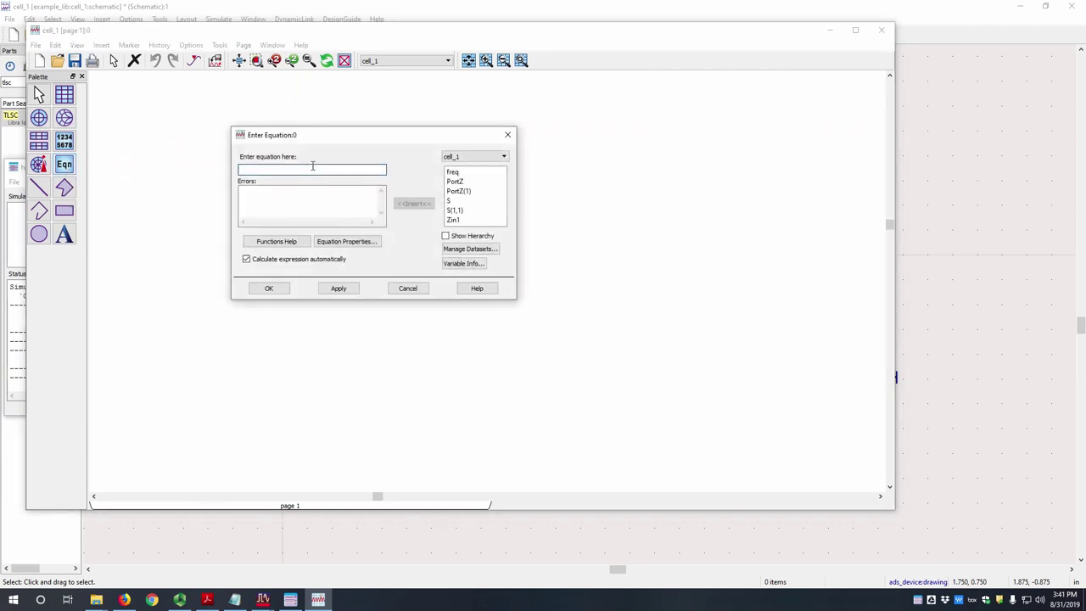
pyautogui.write('Gamma = (Zin1 - PortZ(1))/(Zin1 + PortZ(1))')
pyautogui.click(268, 287)
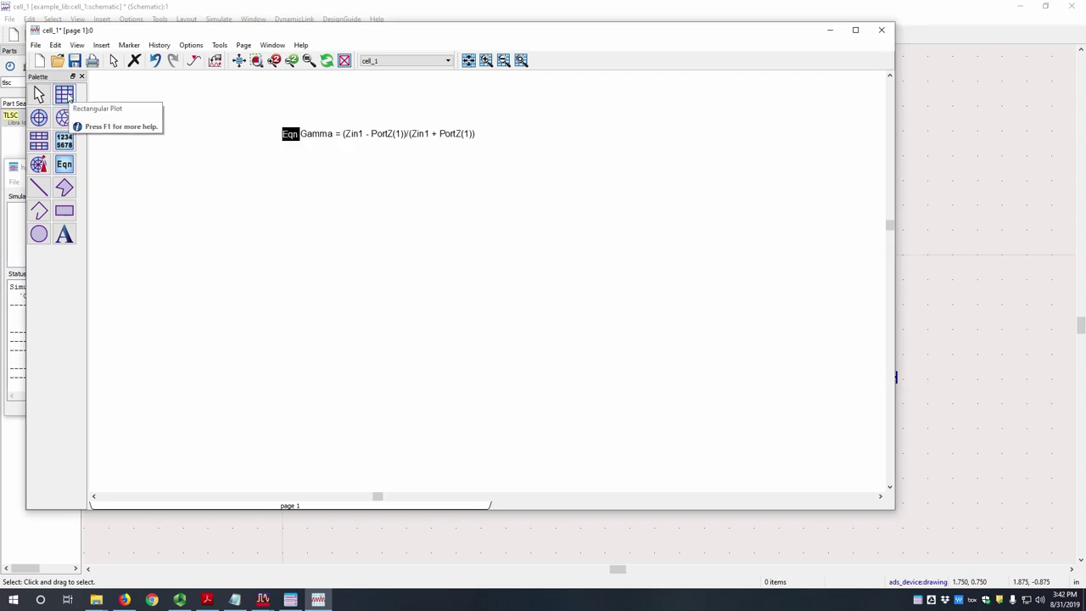
# Step: Add a rectangular plot of mag(Gamma) from Equations, dipping to zero at 2 GHz
pyautogui.click(65, 94)
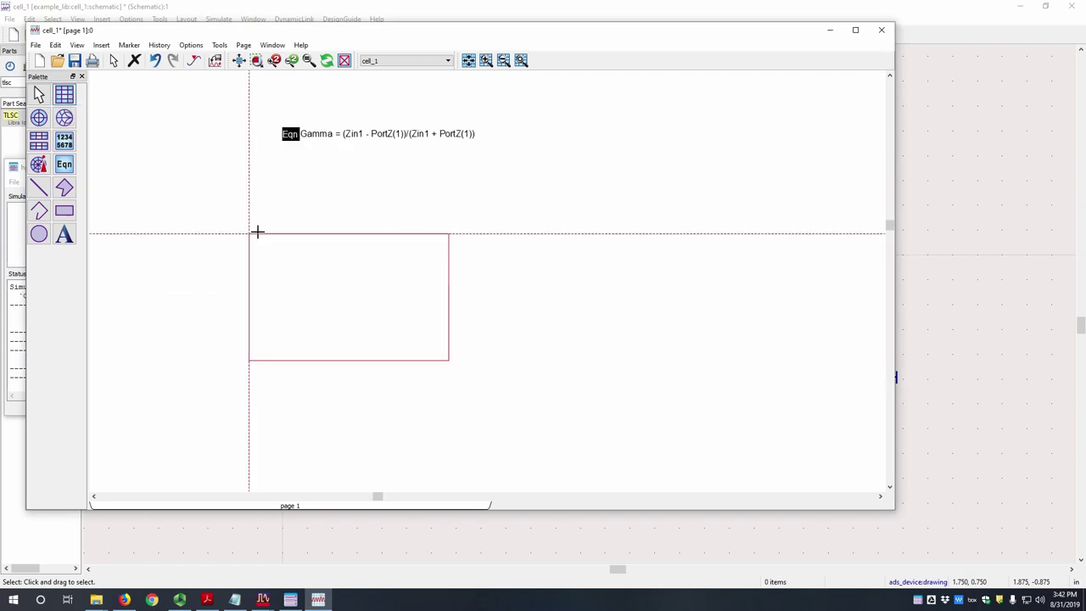
pyautogui.click(287, 180)
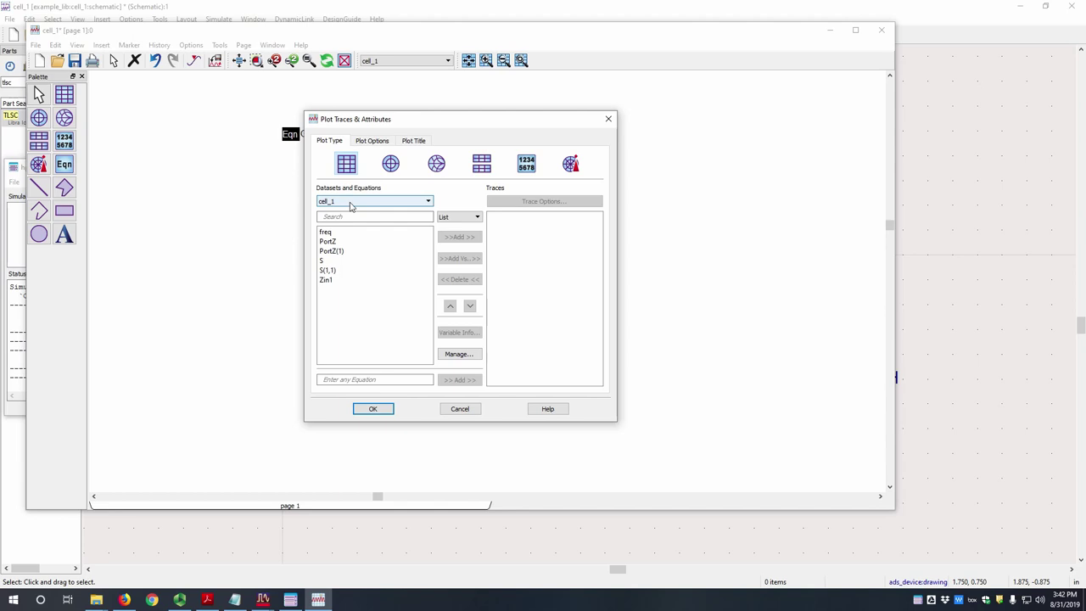
pyautogui.click(349, 207)
pyautogui.click(355, 215)
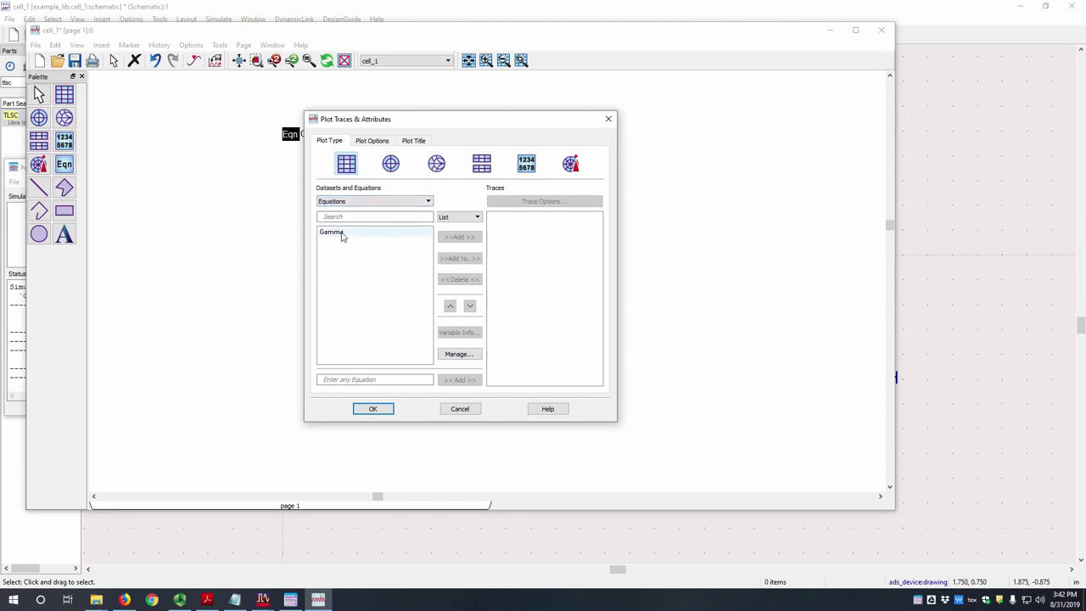
pyautogui.doubleClick(342, 237)
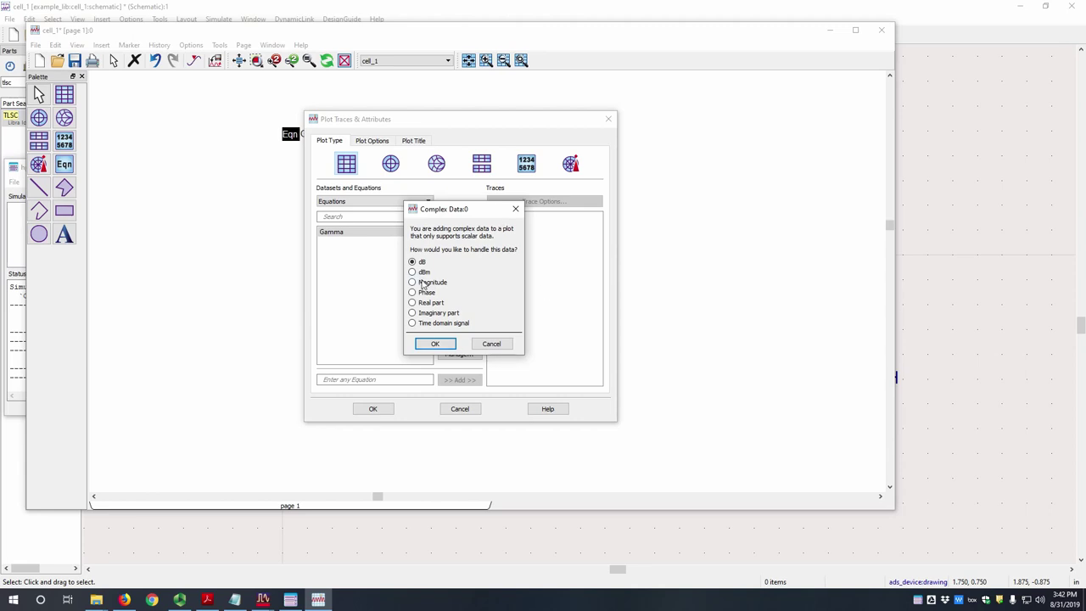
pyautogui.click(424, 284)
pyautogui.click(435, 344)
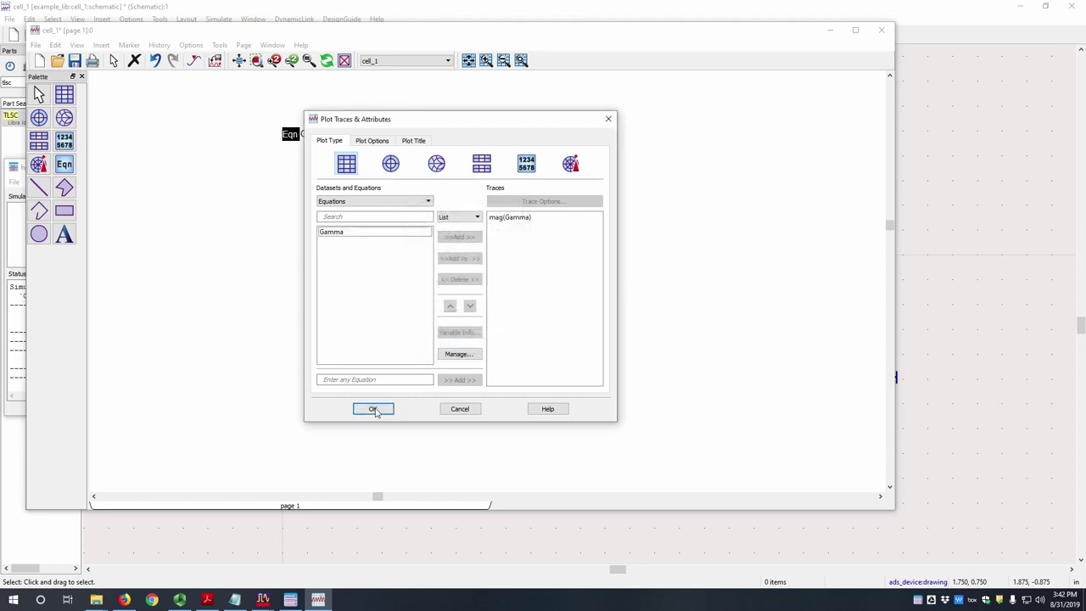
pyautogui.click(373, 409)
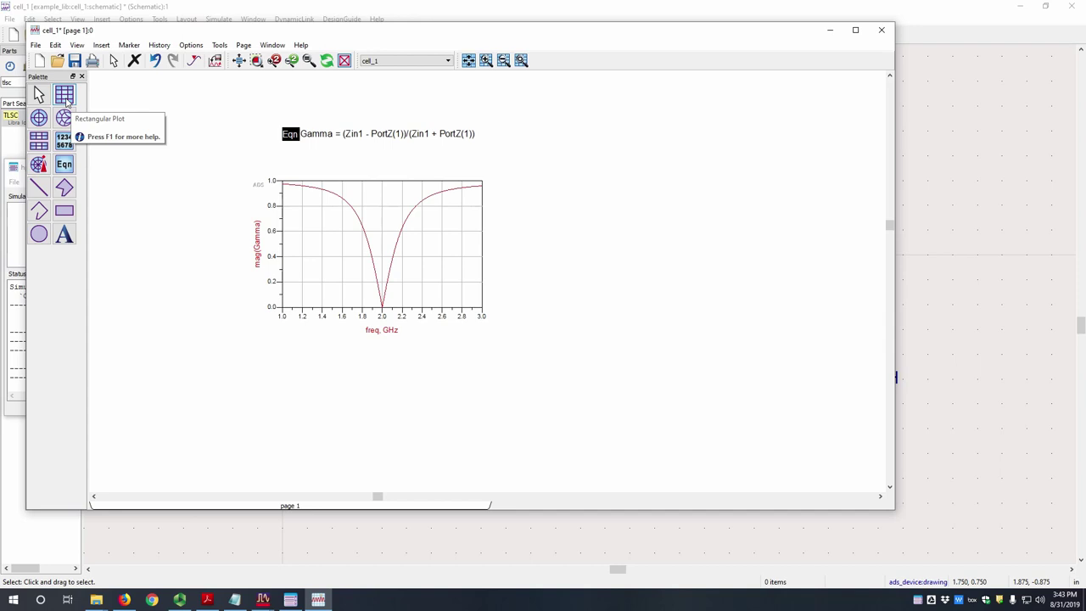
pyautogui.click(66, 100)
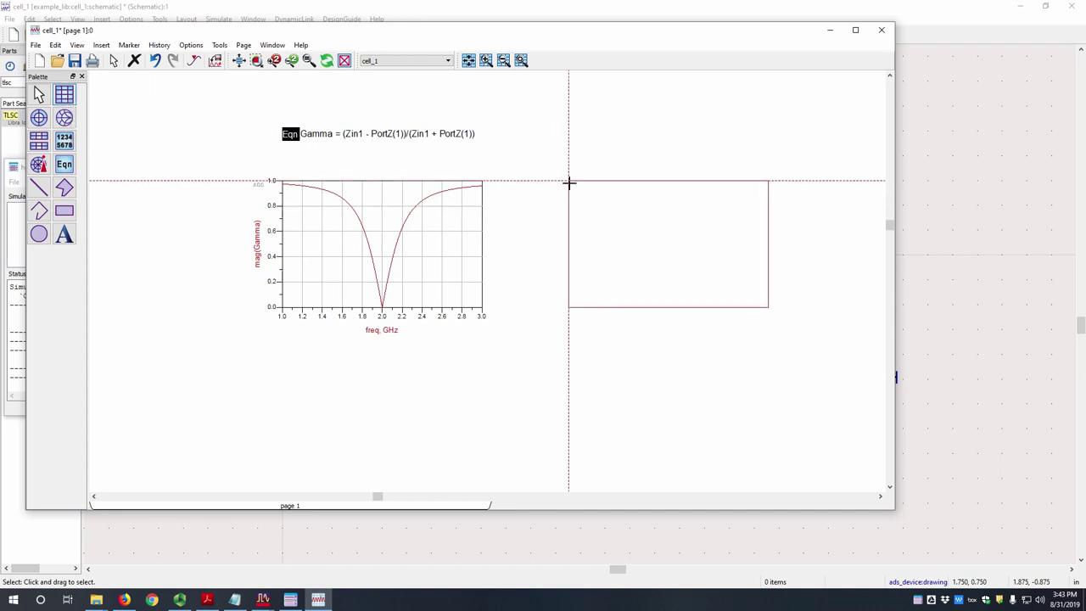
# Step: Place a second rectangular plot right of the first with real(Zin1) and imag(Zin1) traces
pyautogui.click(569, 182)
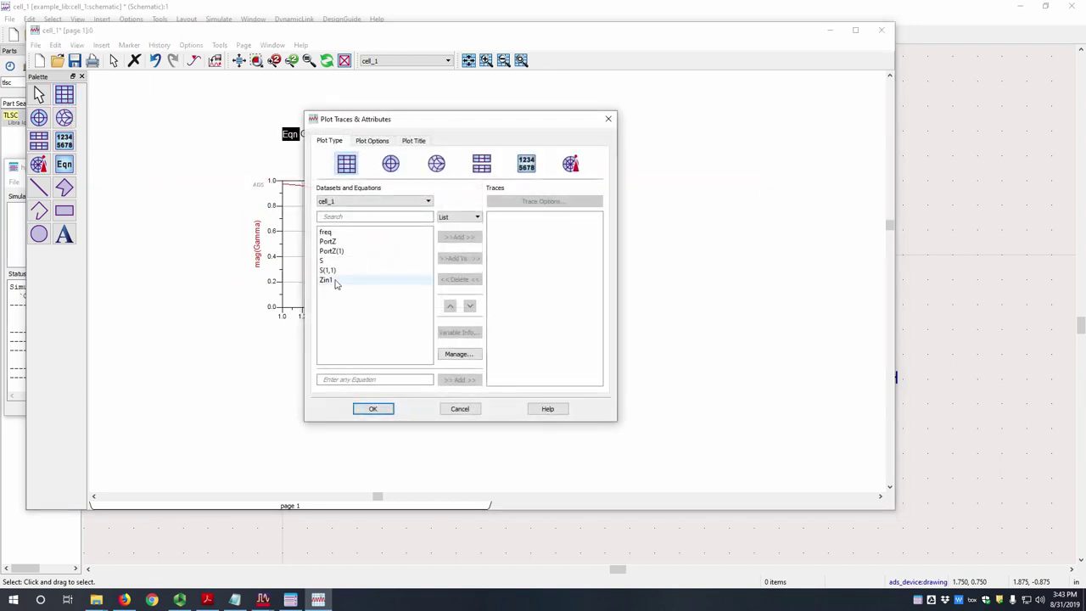
pyautogui.doubleClick(336, 281)
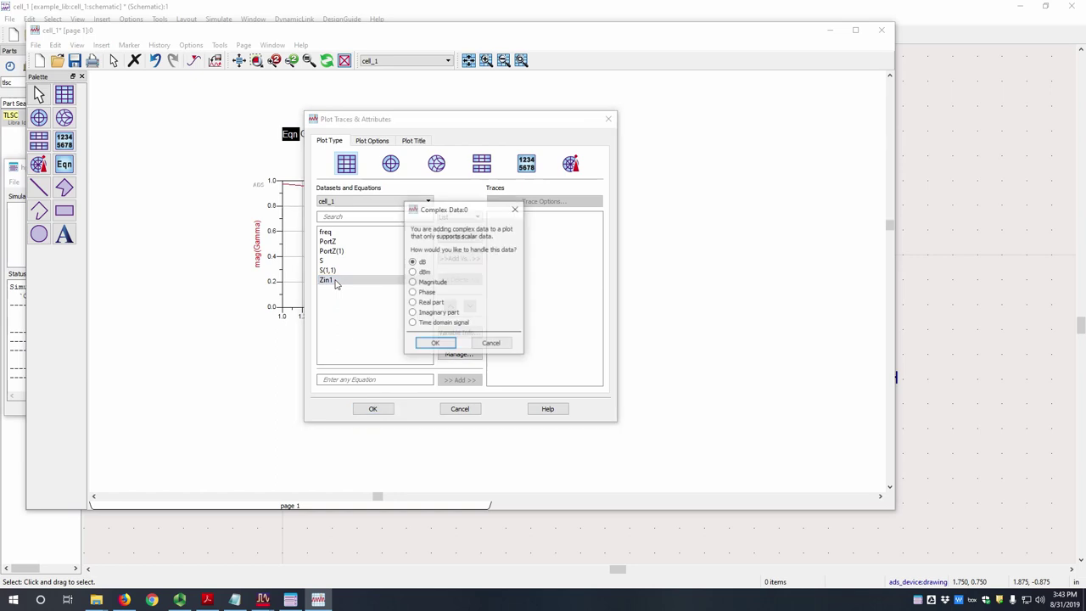
pyautogui.click(430, 303)
pyautogui.click(437, 343)
pyautogui.click(339, 282)
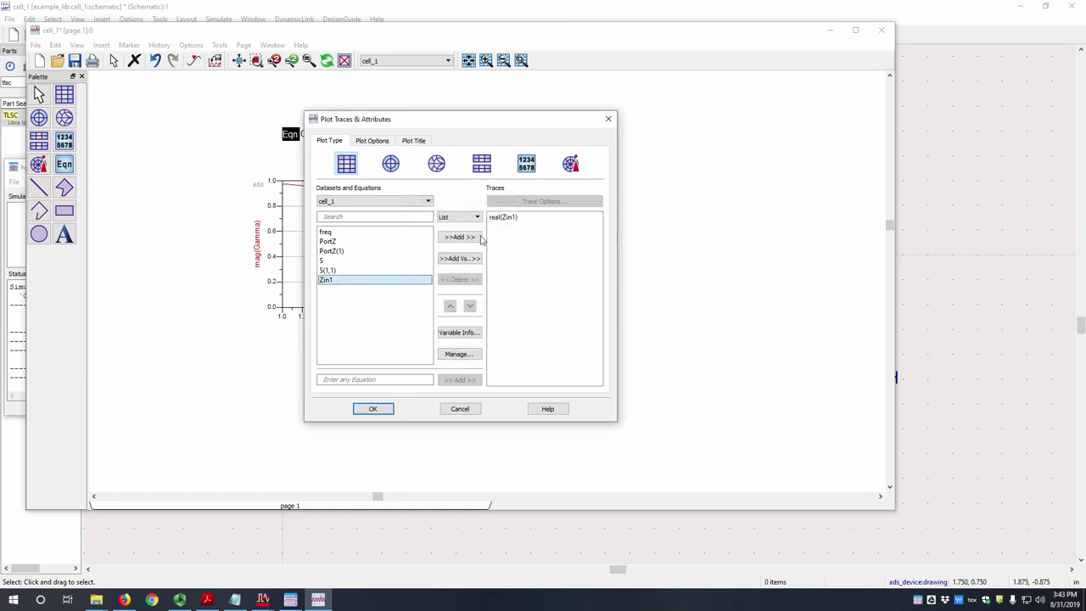
pyautogui.click(459, 236)
pyautogui.click(431, 314)
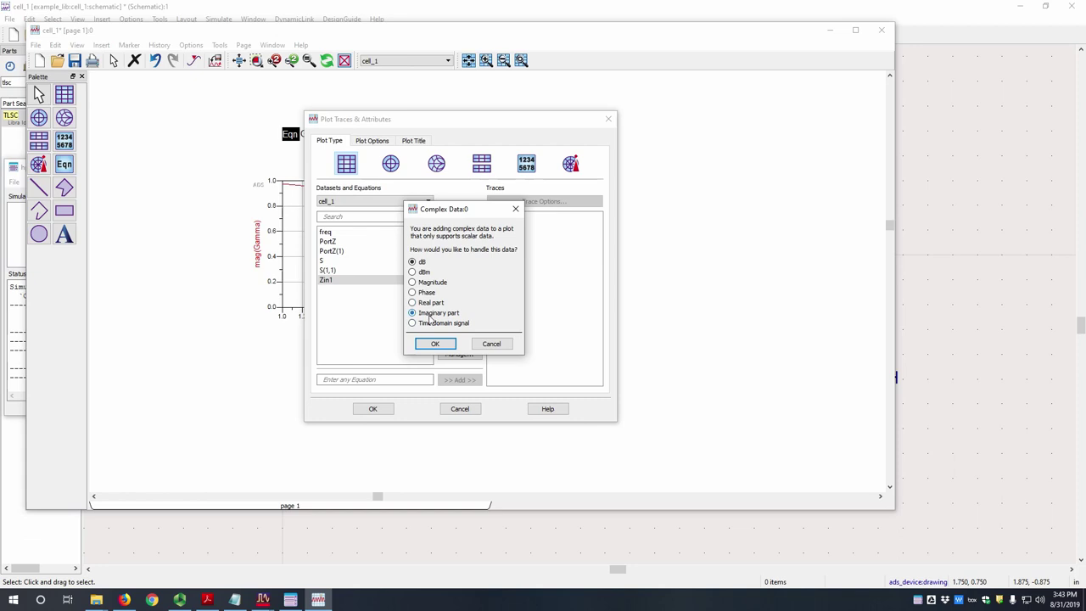
pyautogui.click(435, 343)
pyautogui.click(384, 408)
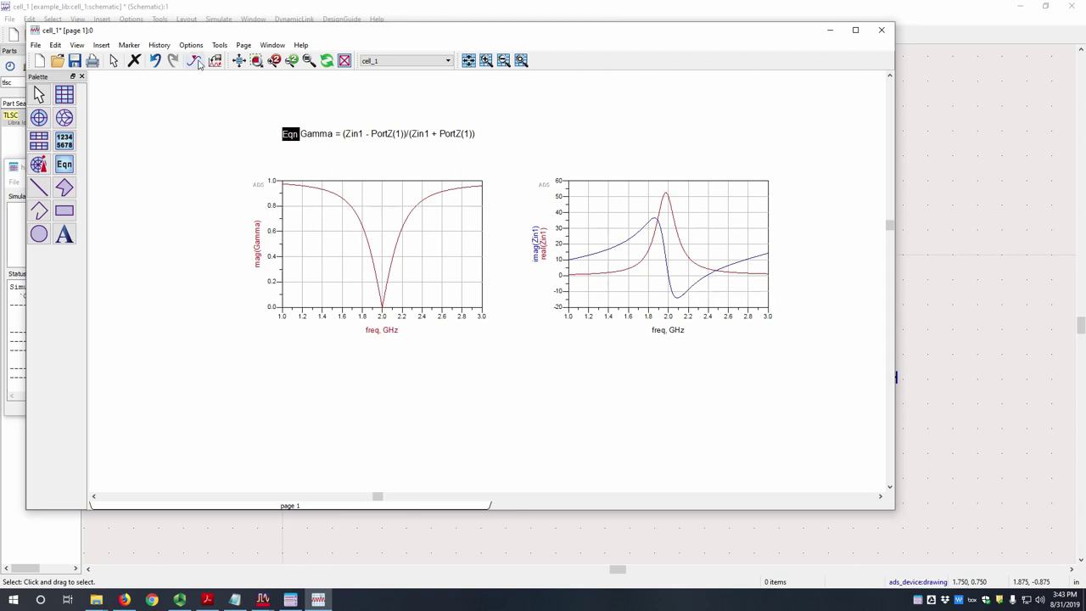
pyautogui.click(195, 62)
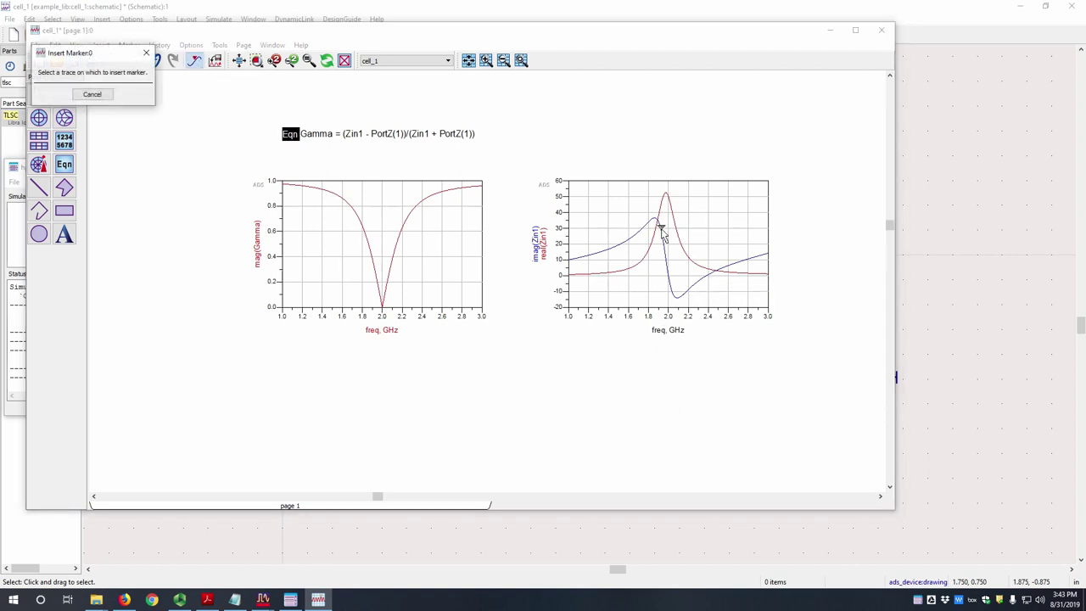
# Step: Place markers at 2 GHz on real(Zin1) reading 49.995 and imag(Zin1) reading 0.007
pyautogui.click(667, 195)
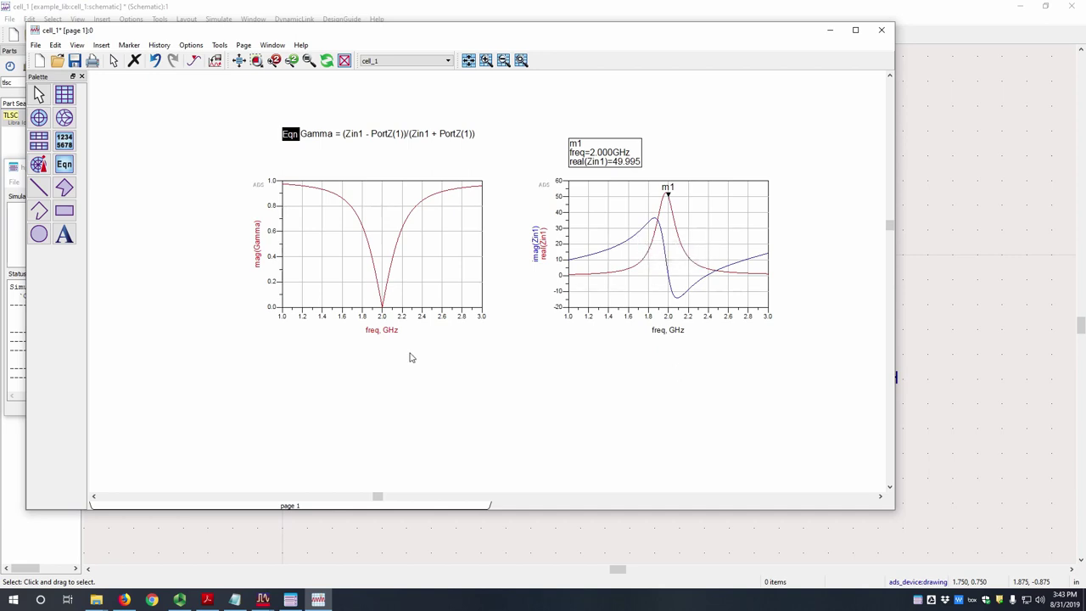
pyautogui.click(194, 61)
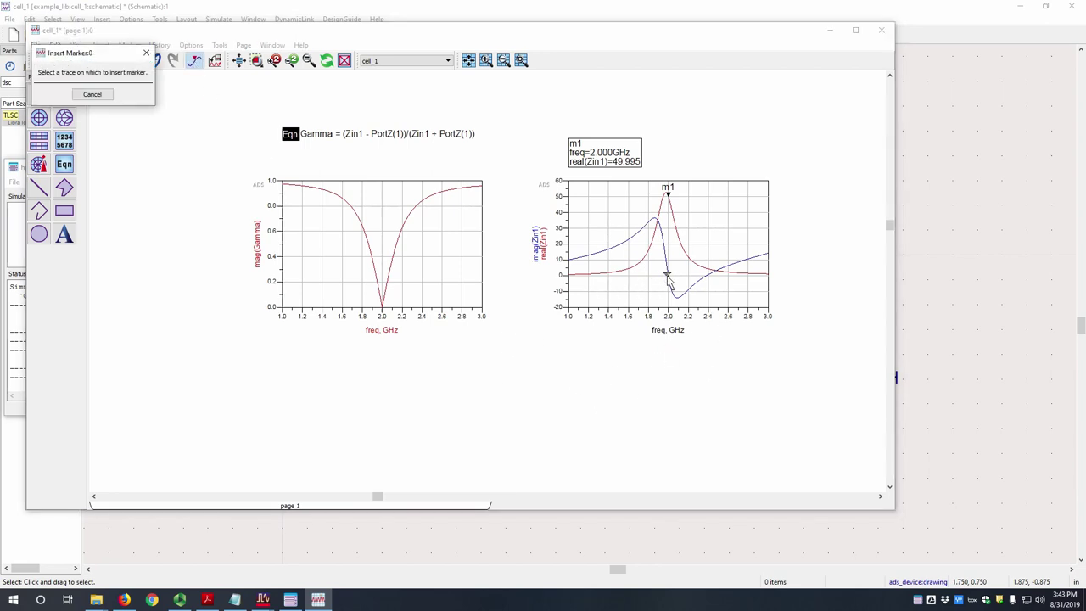
pyautogui.click(669, 280)
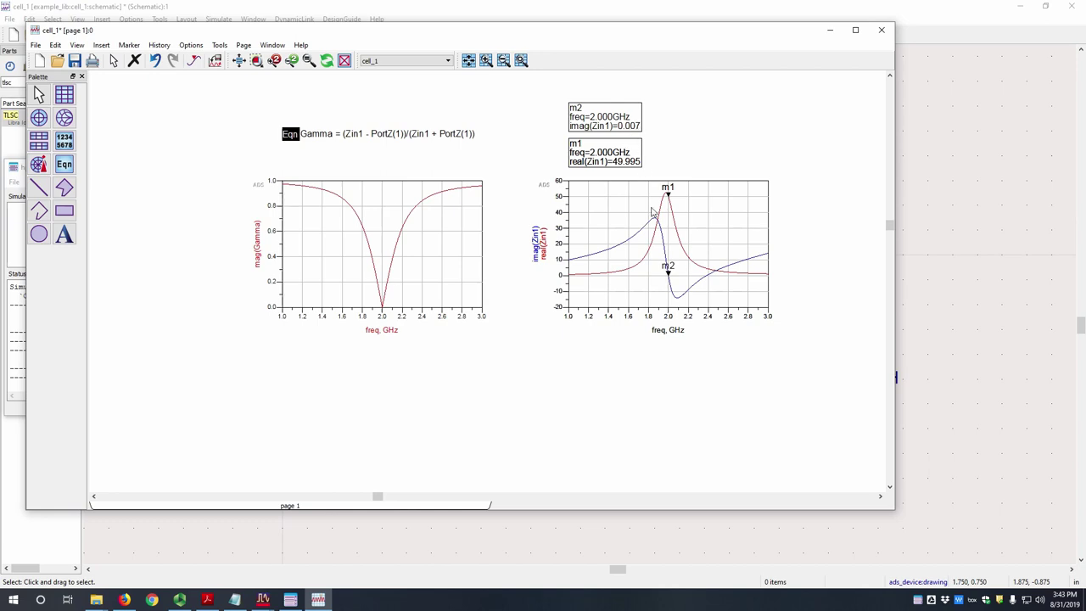
pyautogui.scroll(-1, 361, 314)
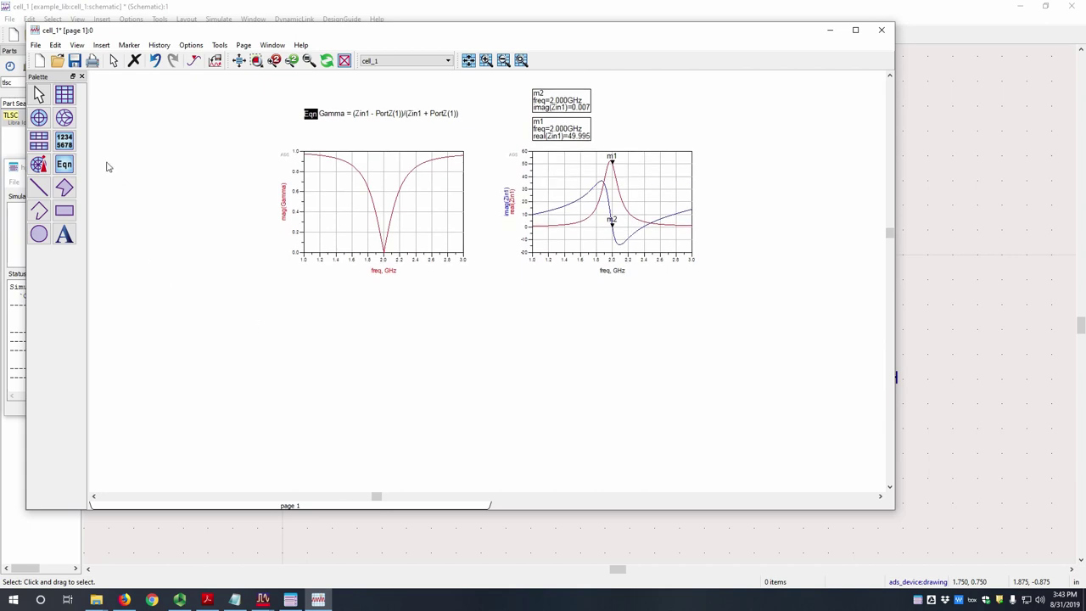
# Step: Place a Smith chart below the plots showing Gamma from the Equations data source
pyautogui.click(72, 120)
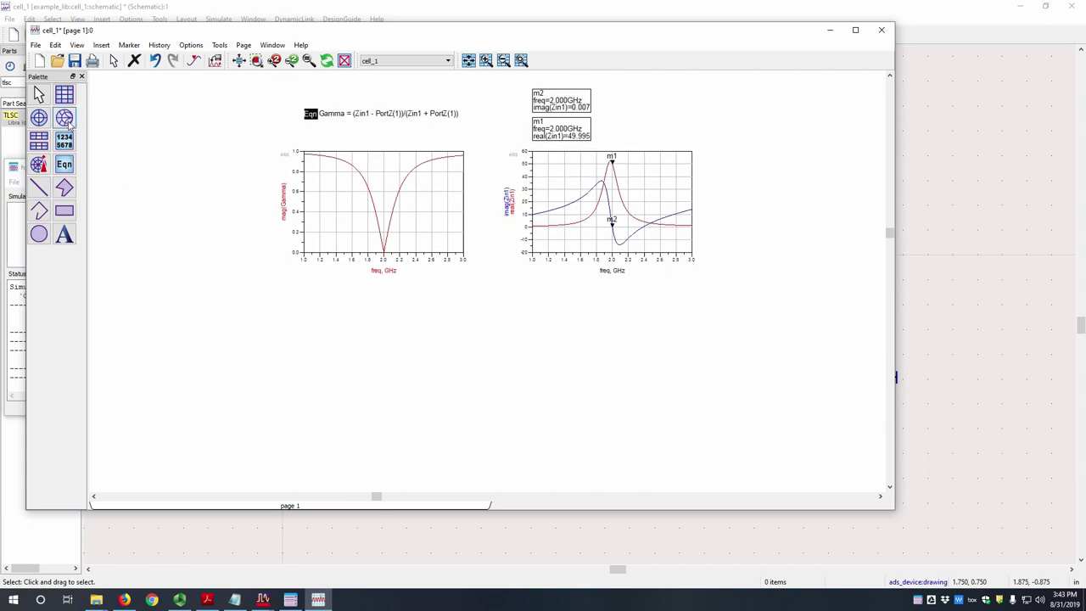
pyautogui.click(437, 284)
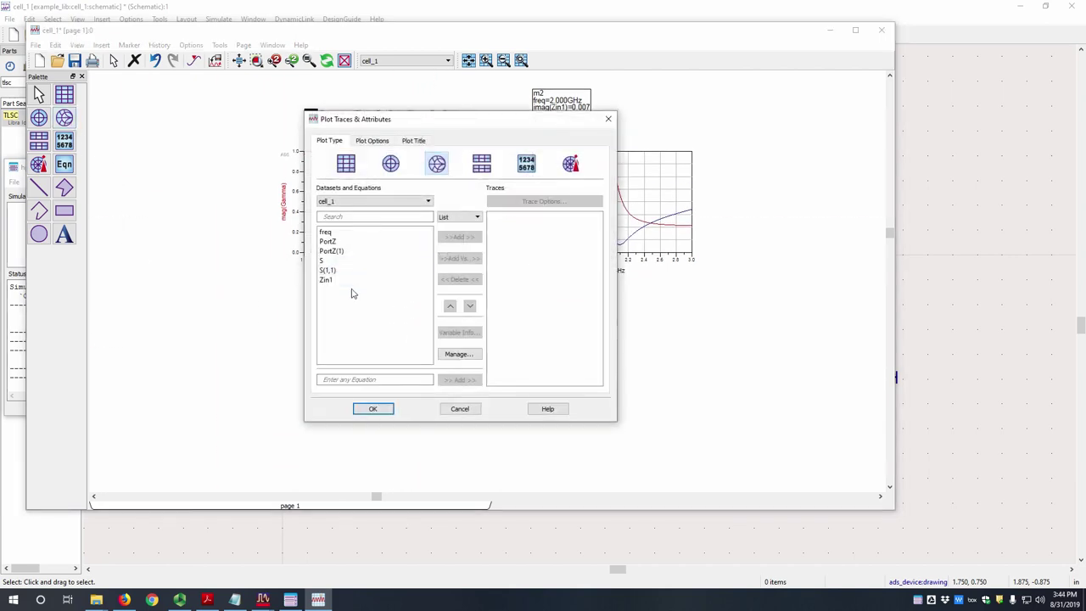
pyautogui.click(351, 203)
pyautogui.click(357, 214)
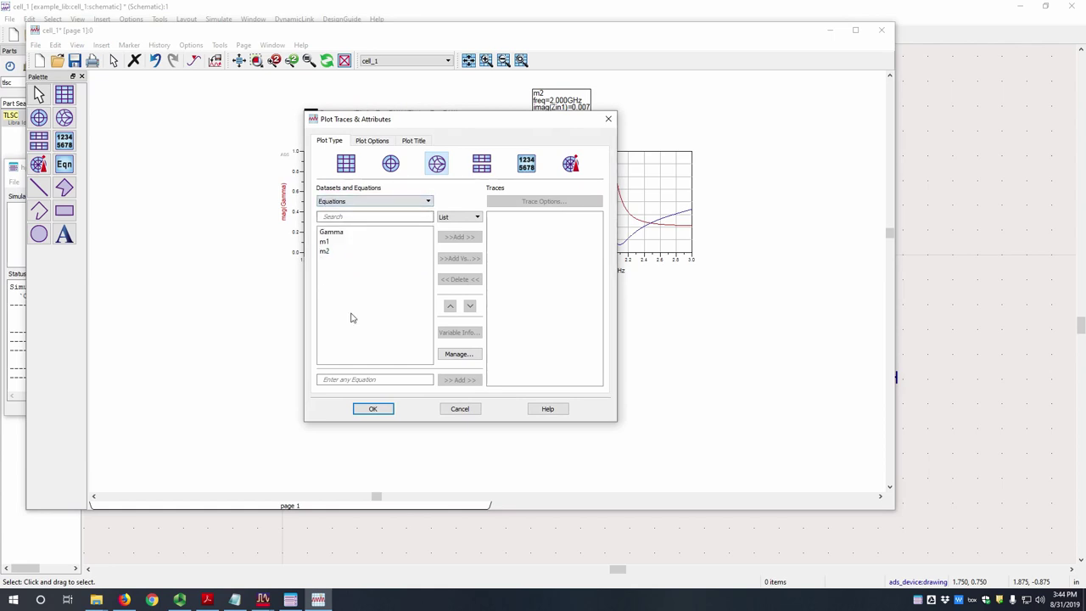
pyautogui.doubleClick(337, 233)
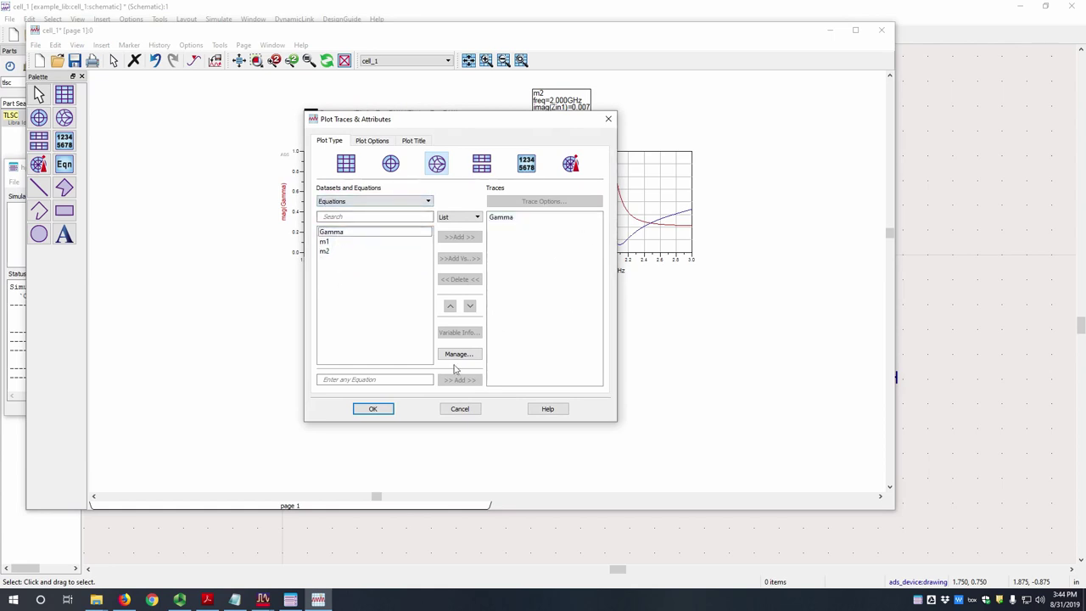
pyautogui.click(381, 409)
# Step: Fit the whole Data Display page in view
pyautogui.scroll(3, 499, 322)
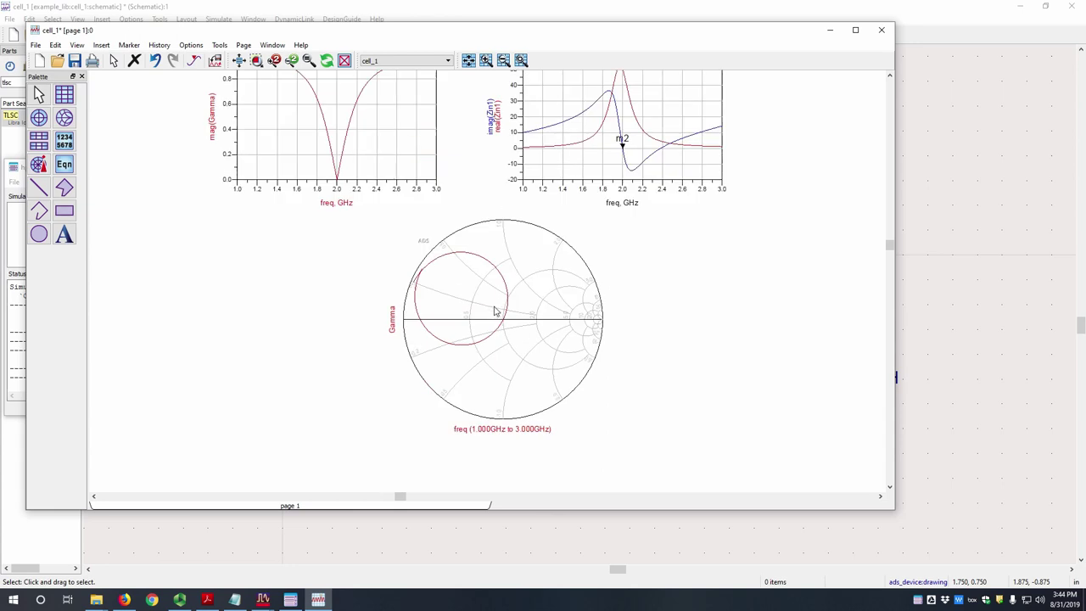
pyautogui.scroll(1, 491, 297)
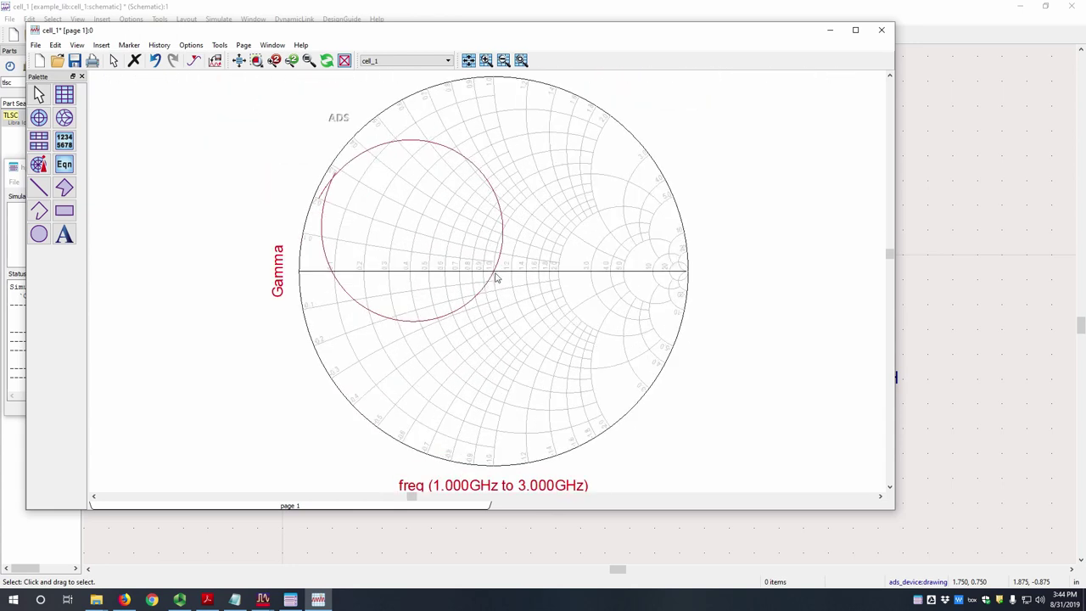
pyautogui.moveTo(494, 276)
pyautogui.press('f')
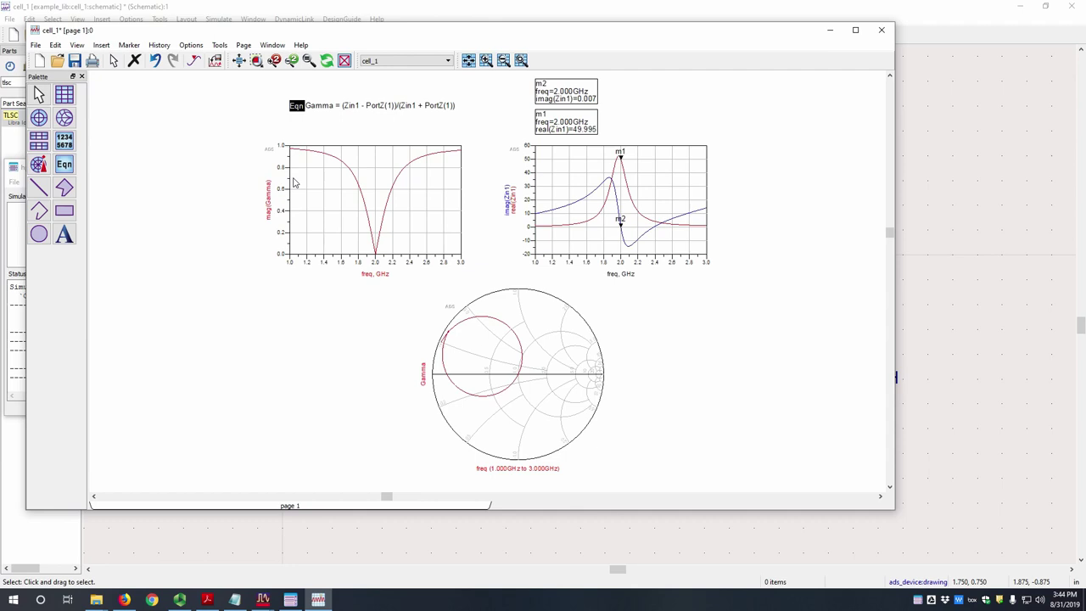